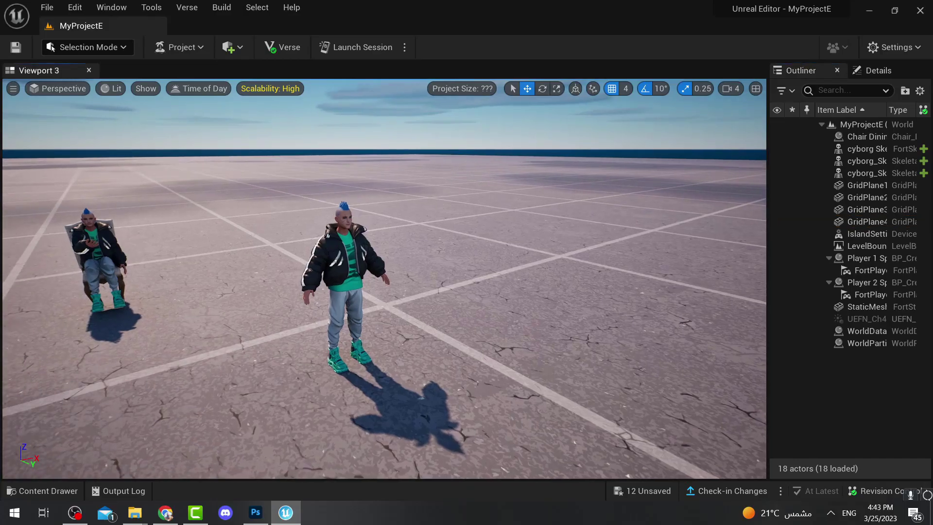
pyautogui.press('s')
pyautogui.moveTo(561, 399); pyautogui.dragTo(471, 409, button='right')
pyautogui.press('w')
pyautogui.press('d')
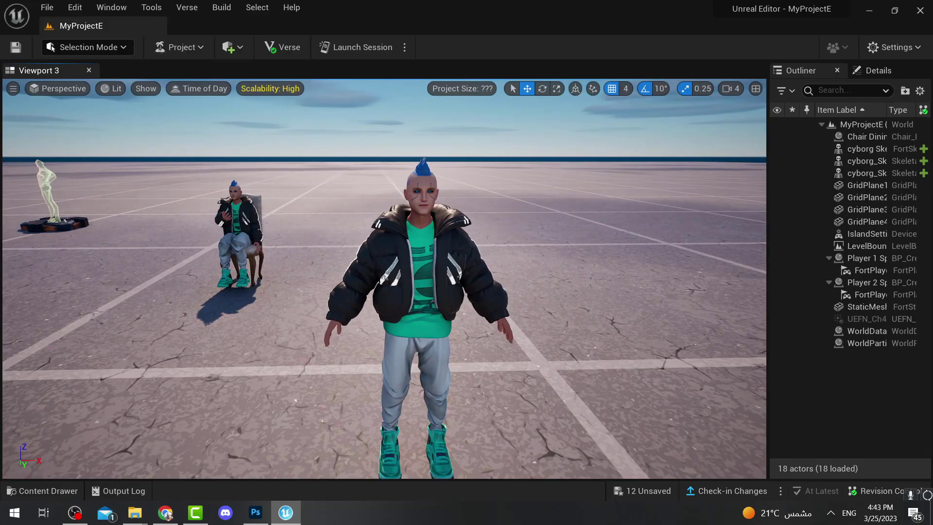
pyautogui.moveTo(306, 355); pyautogui.dragTo(306, 355, button='right')
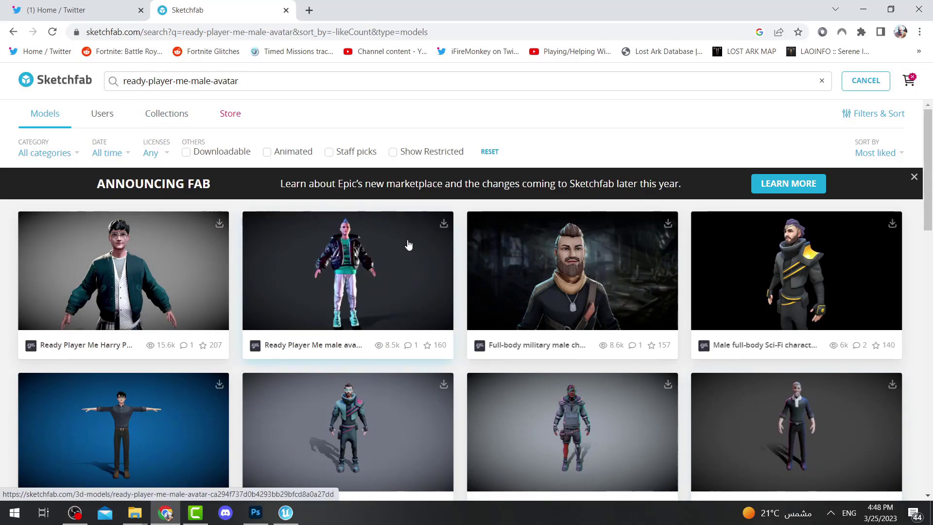
# Open the download options of the Ready Player Me male avatar and locate the original glb format.
pyautogui.click(443, 224)
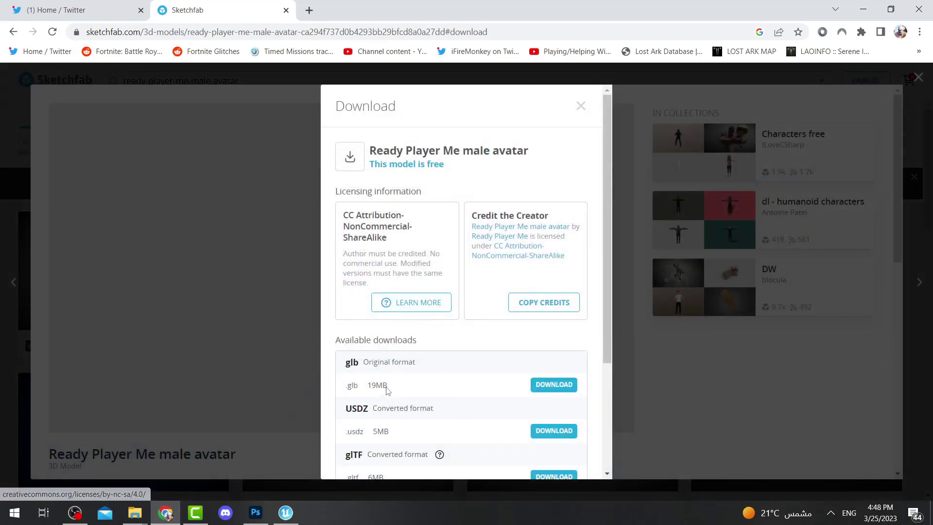
pyautogui.scroll(-1, 475, 367)
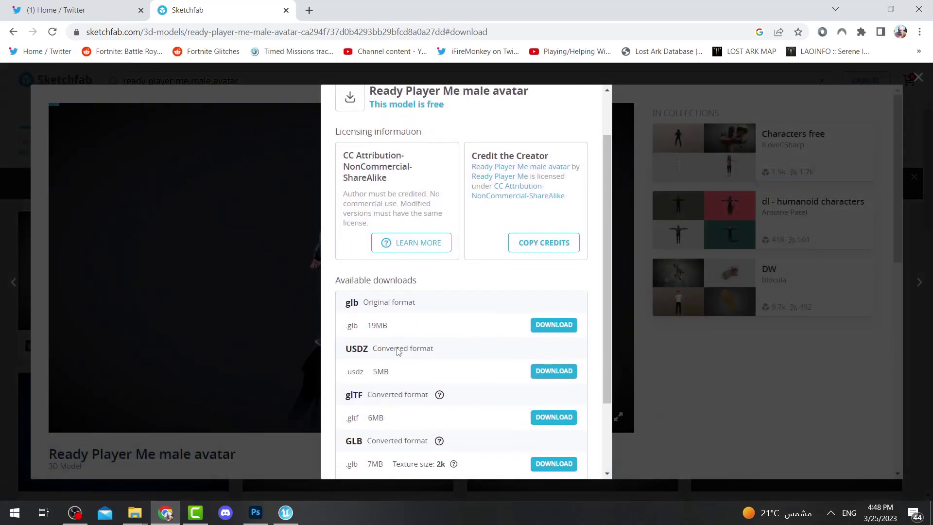
pyautogui.scroll(1, 397, 346)
pyautogui.moveTo(359, 364); pyautogui.dragTo(343, 366)
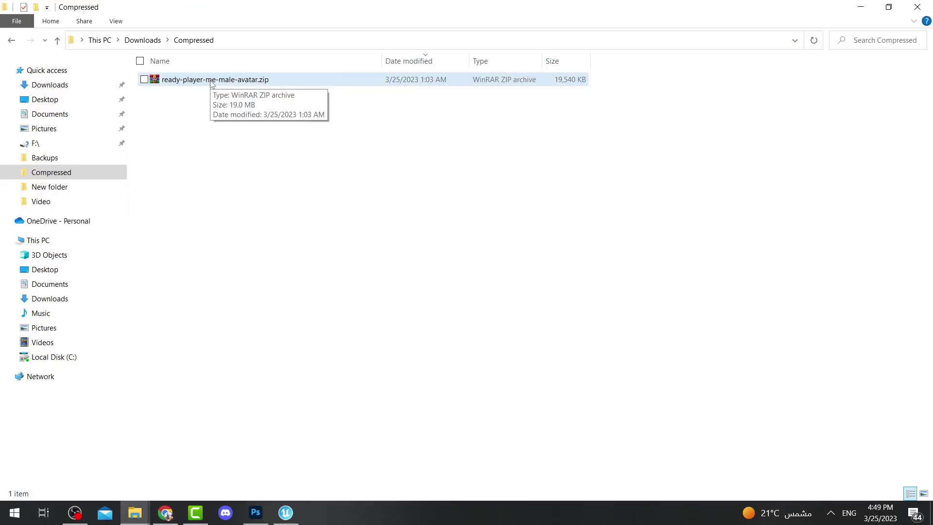
# Extract ready-player-me-male-avatar.zip into a folder of the same name and open the source folder inside it.
pyautogui.rightClick(211, 83)
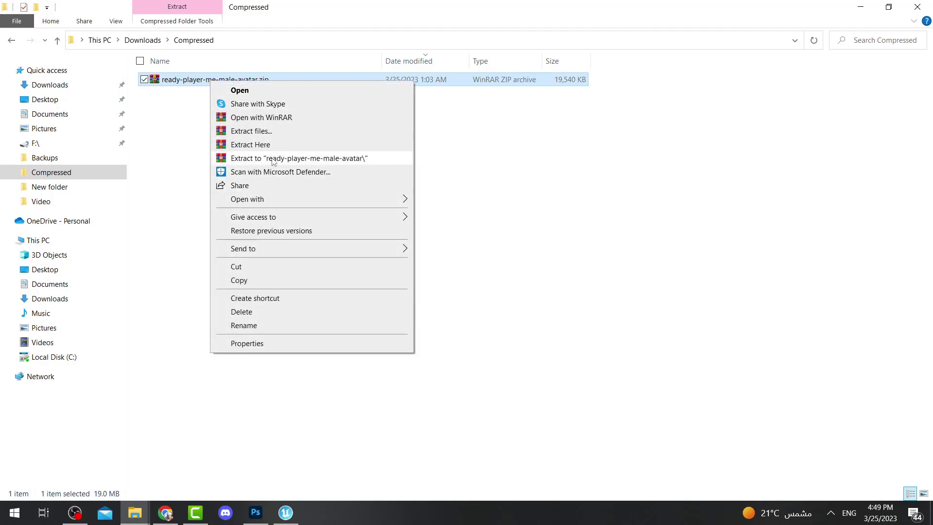
pyautogui.click(273, 159)
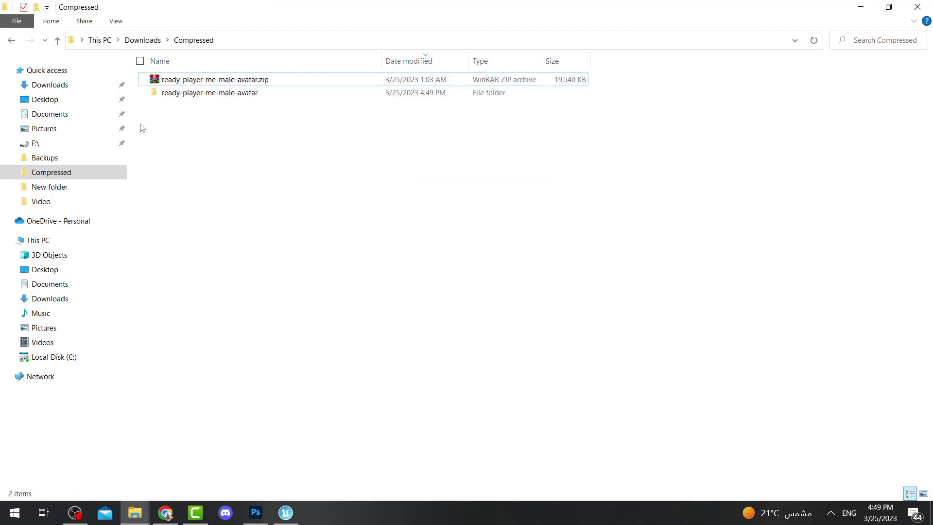
pyautogui.doubleClick(202, 93)
pyautogui.doubleClick(185, 80)
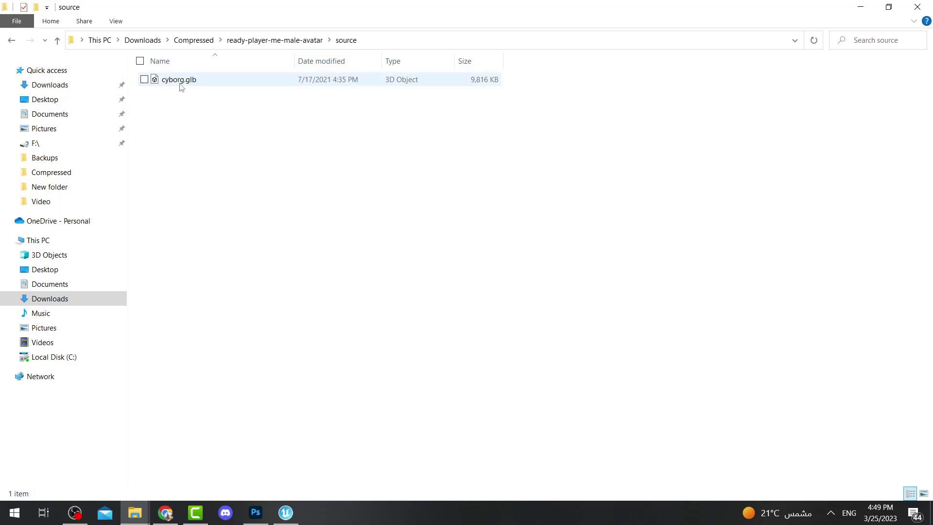
# Switch to Unreal Editor, create a folder with the default name in MyProjectE Content, and open it.
pyautogui.click(285, 511)
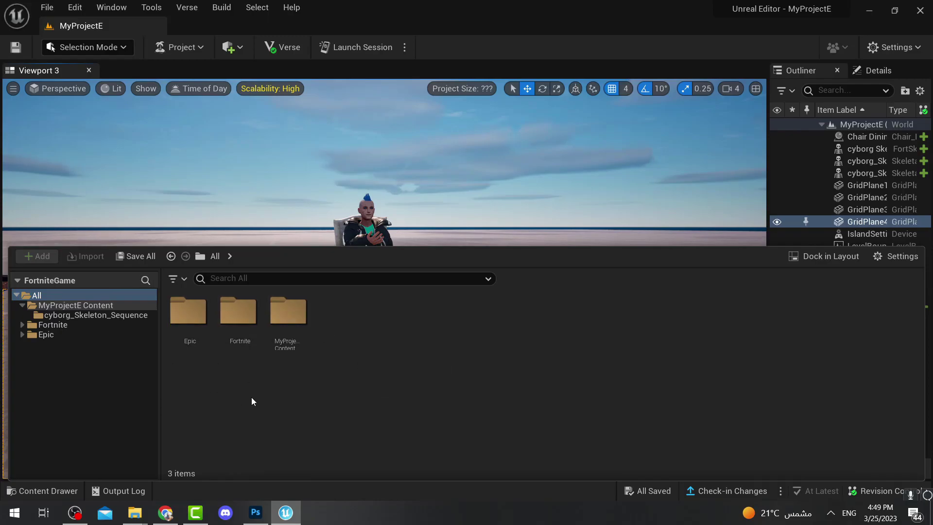
pyautogui.click(94, 306)
pyautogui.scroll(-2, 403, 340)
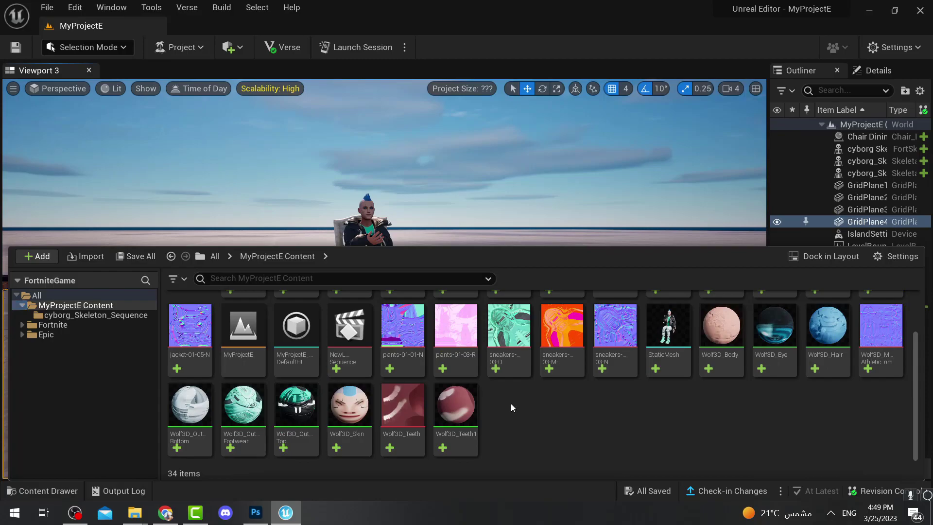
pyautogui.rightClick(491, 418)
pyautogui.click(552, 134)
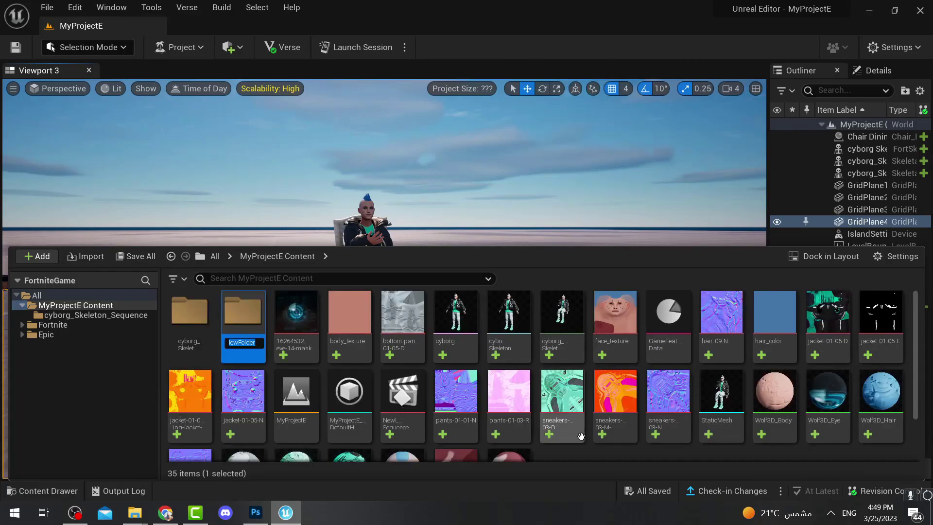
pyautogui.press('Return')
pyautogui.doubleClick(248, 319)
# Import cyborg.glb from the extracted source folder into the new content folder with the default import settings.
pyautogui.hotkey('alt', 'Tab')
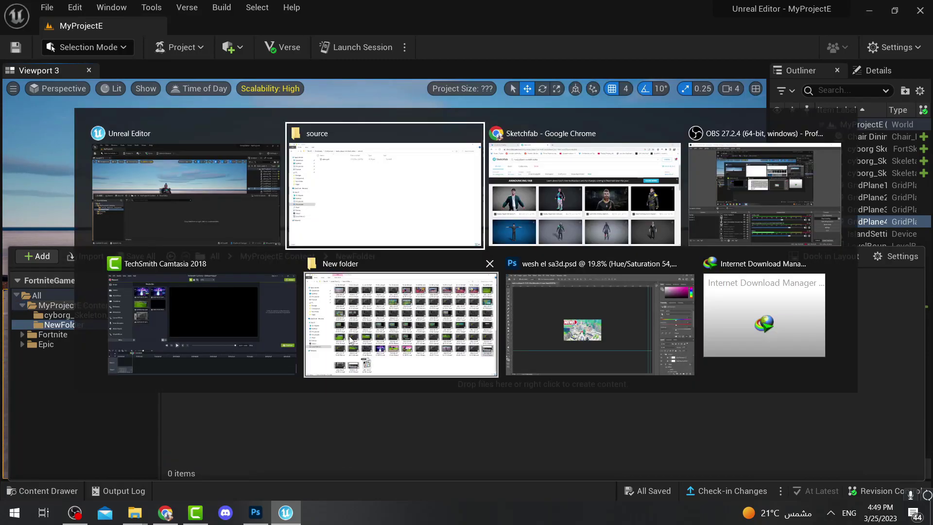
pyautogui.moveTo(179, 80); pyautogui.dragTo(311, 401)
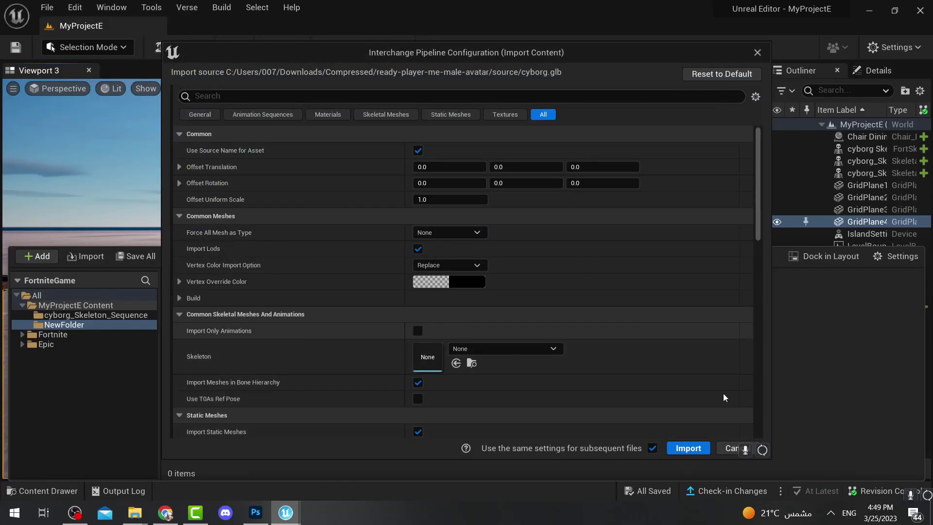
pyautogui.click(691, 454)
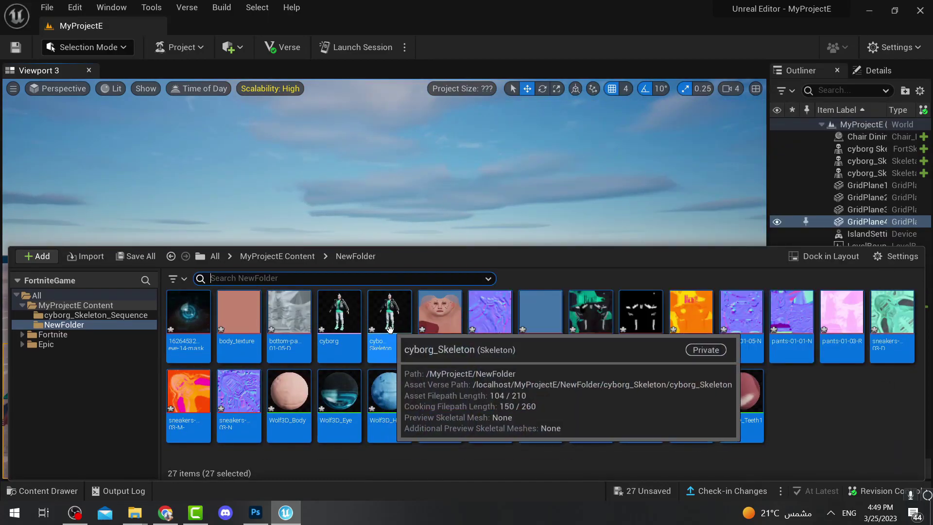
# Open the imported cyborg_Skeleton asset for editing.
pyautogui.click(384, 349)
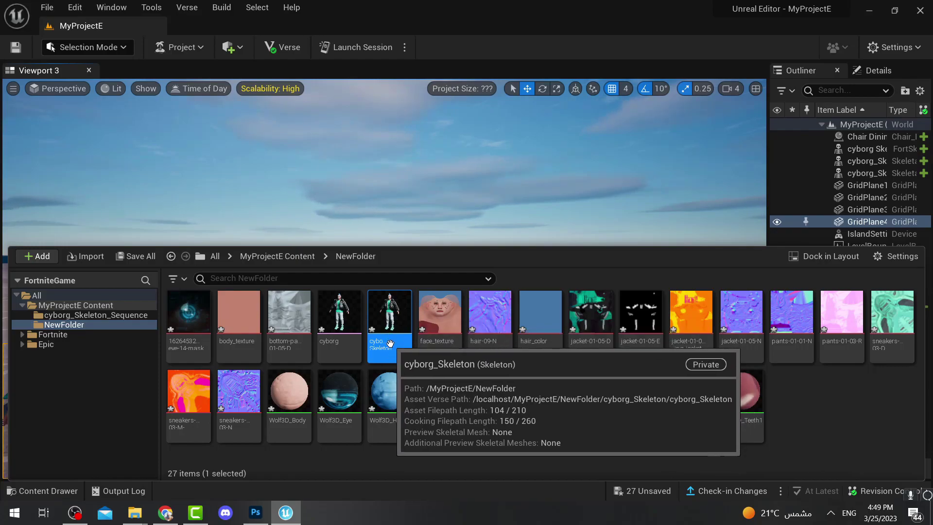
pyautogui.click(389, 343)
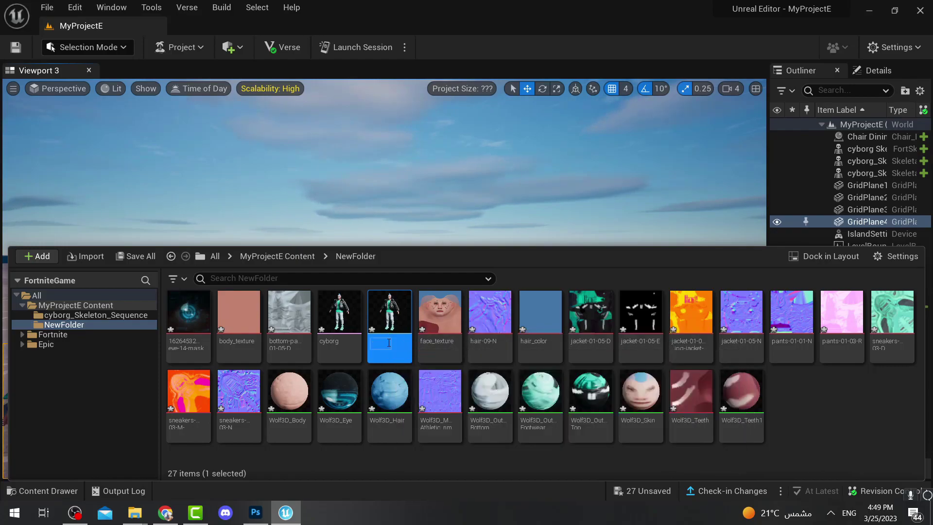
pyautogui.doubleClick(388, 314)
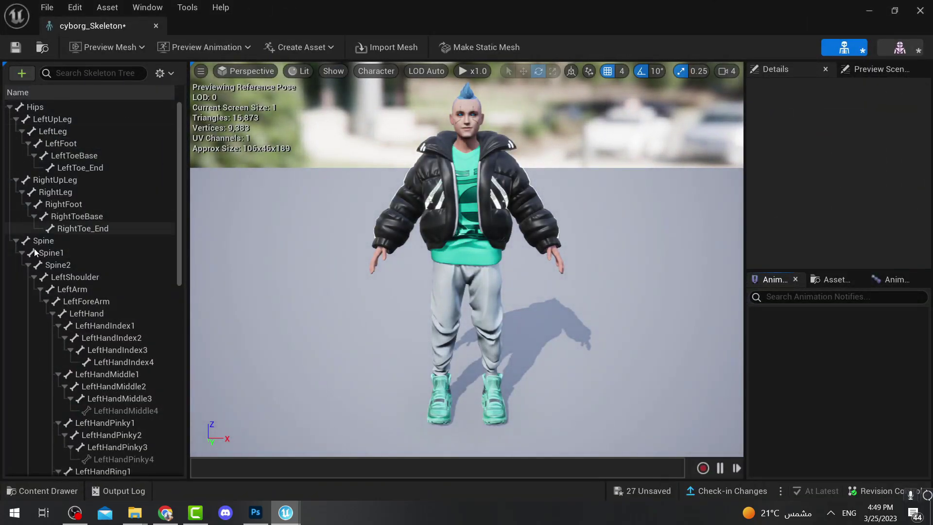
# Examine which body parts the hip, leg, spine and shoulder bones in the skeleton tree control.
pyautogui.click(10, 107)
pyautogui.click(10, 107)
pyautogui.click(44, 119)
pyautogui.click(48, 134)
pyautogui.click(51, 156)
pyautogui.click(53, 193)
pyautogui.click(53, 240)
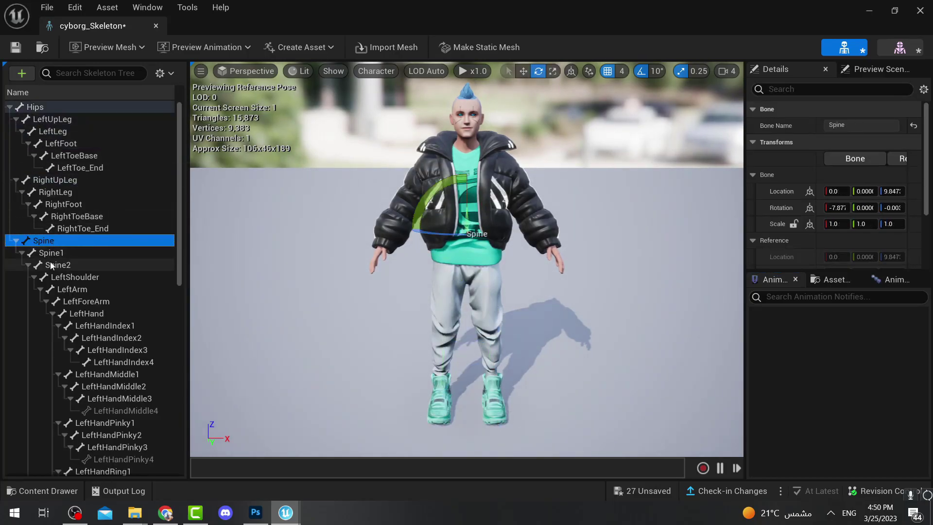
pyautogui.click(52, 252)
pyautogui.click(73, 277)
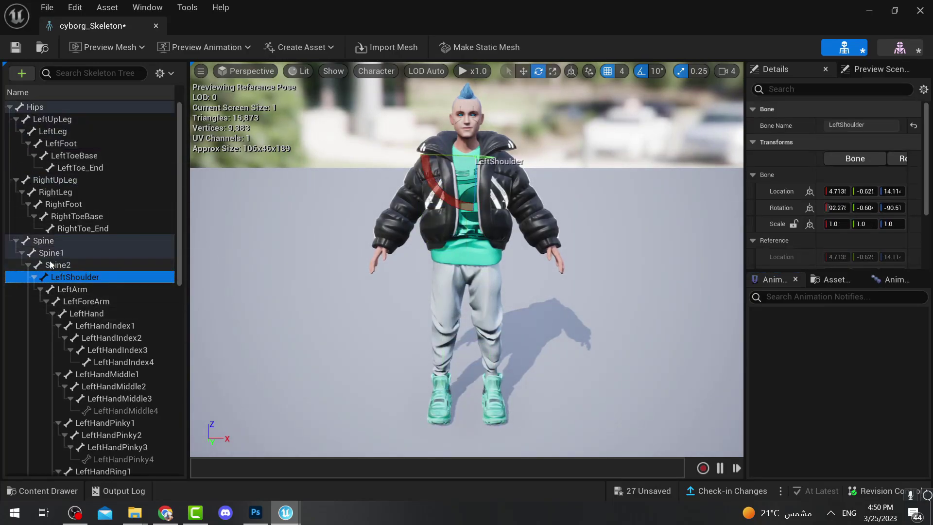
pyautogui.click(39, 241)
pyautogui.click(94, 278)
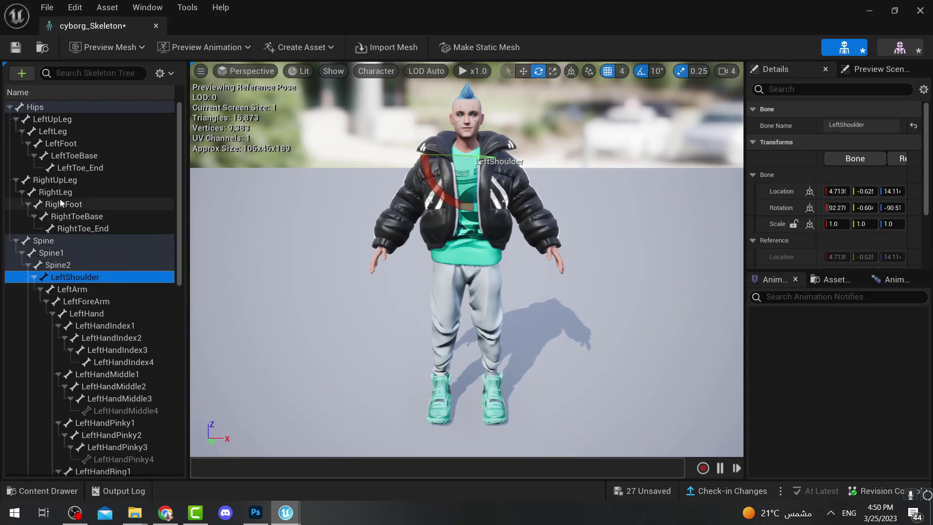
pyautogui.click(30, 195)
# Rotate the LeftUpLeg bone forward about 90° so the left leg extends horizontally in front of the character.
pyautogui.moveTo(276, 266)
pyautogui.mouseDown(button='right')
pyautogui.moveTo(341, 263)
pyautogui.moveTo(276, 267)
pyautogui.mouseUp(button='right')
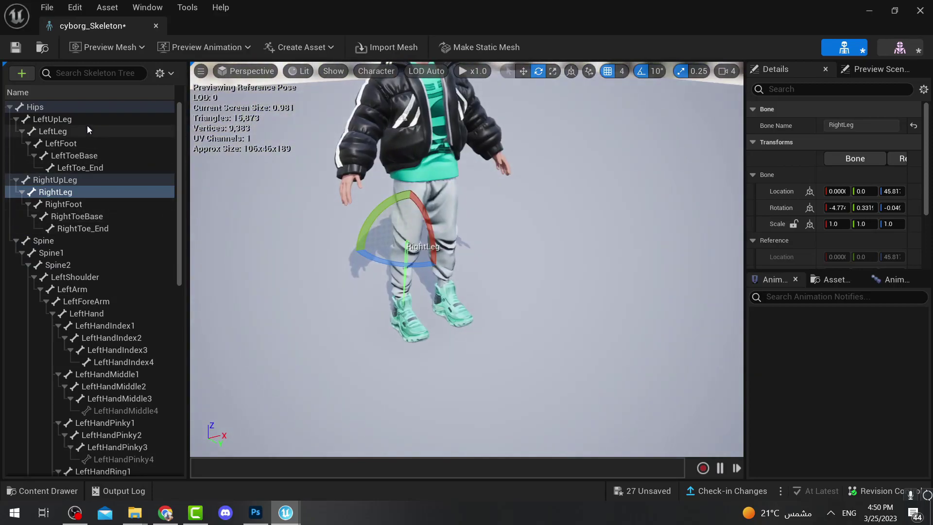
pyautogui.click(87, 120)
pyautogui.moveTo(310, 177); pyautogui.dragTo(408, 228, button='right')
pyautogui.moveTo(408, 228); pyautogui.dragTo(452, 260)
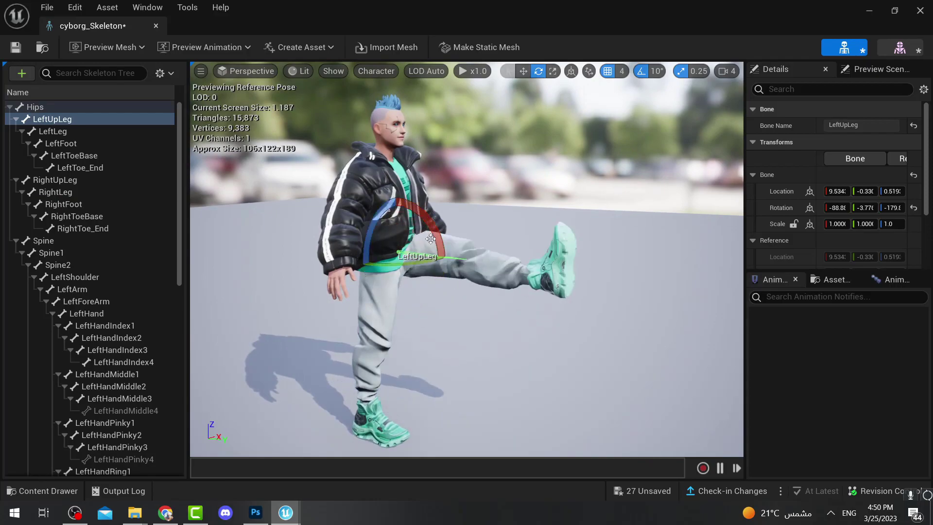
# Try rotating the RightLeg bone about 40° forward at the knee, and undo the rotation.
pyautogui.click(68, 133)
pyautogui.click(70, 190)
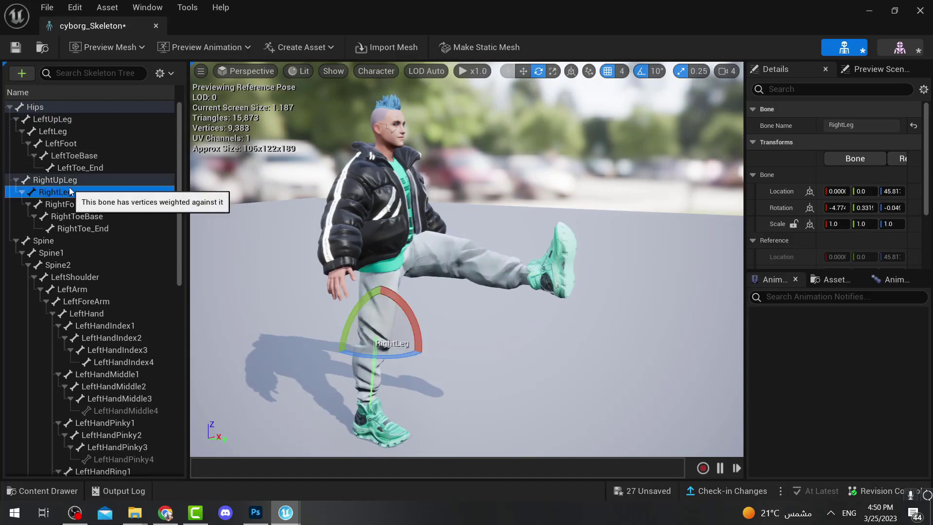
pyautogui.moveTo(444, 325); pyautogui.dragTo(427, 365)
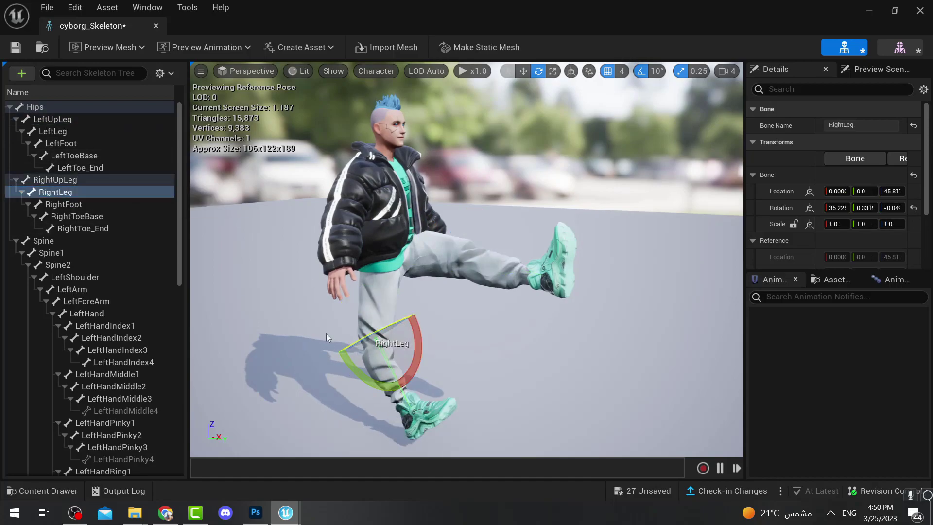
pyautogui.hotkey('ctrl', 'z')
# Rotate the RightUpLeg bone forward about 90° and bend the RightLeg bone down about 90° at the knee.
pyautogui.click(126, 180)
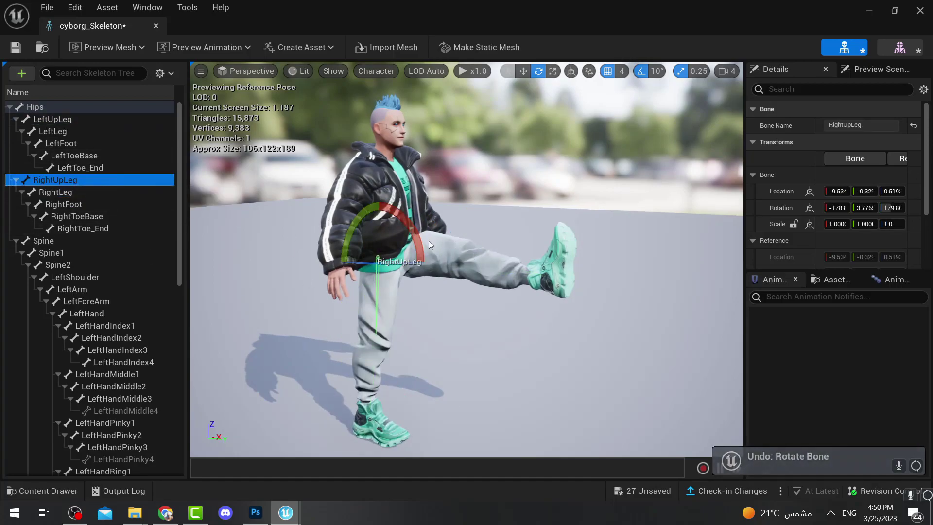
pyautogui.moveTo(423, 241); pyautogui.dragTo(434, 292)
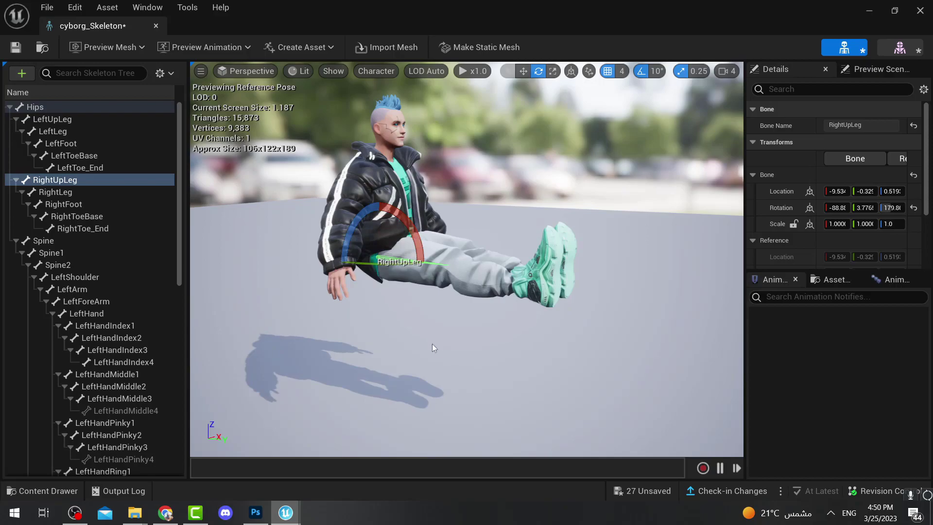
pyautogui.click(92, 203)
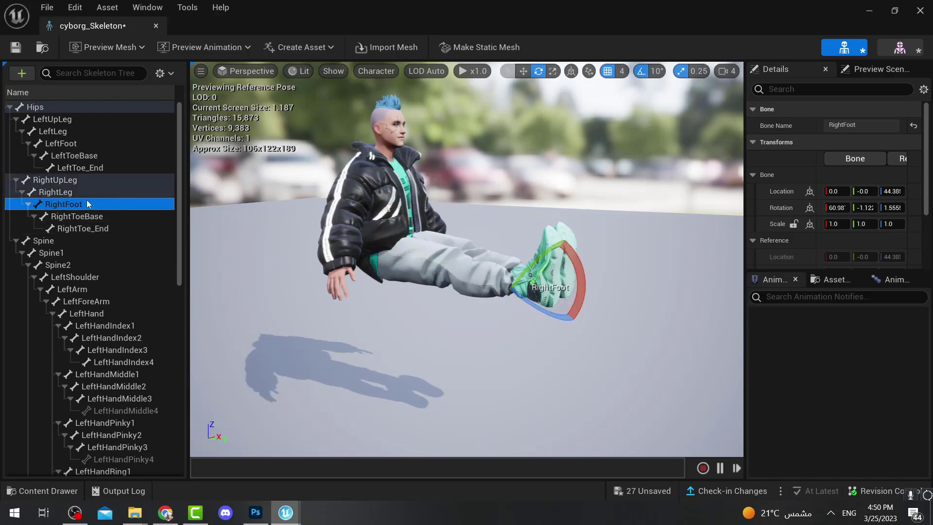
pyautogui.click(84, 192)
pyautogui.moveTo(492, 246); pyautogui.dragTo(470, 311)
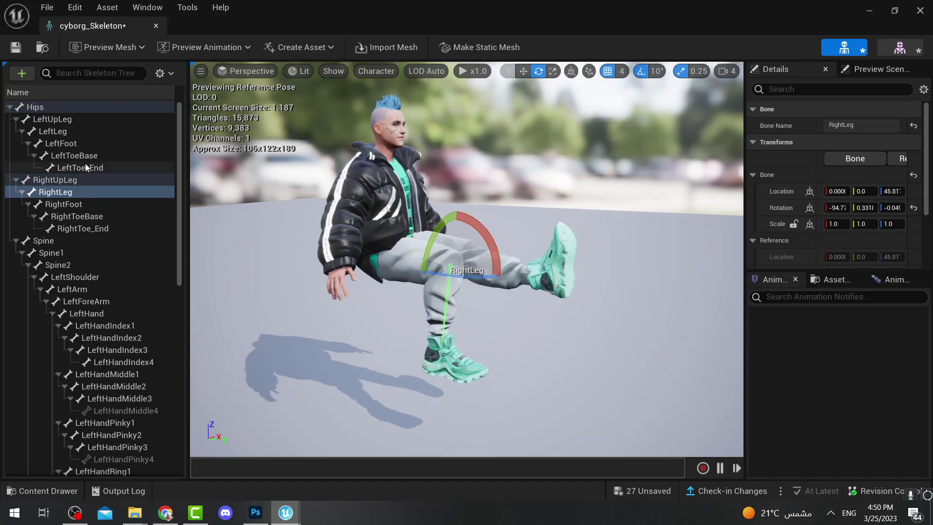
# Bend the LeftLeg bone down about 90° at the knee to match the seated right leg.
pyautogui.click(68, 143)
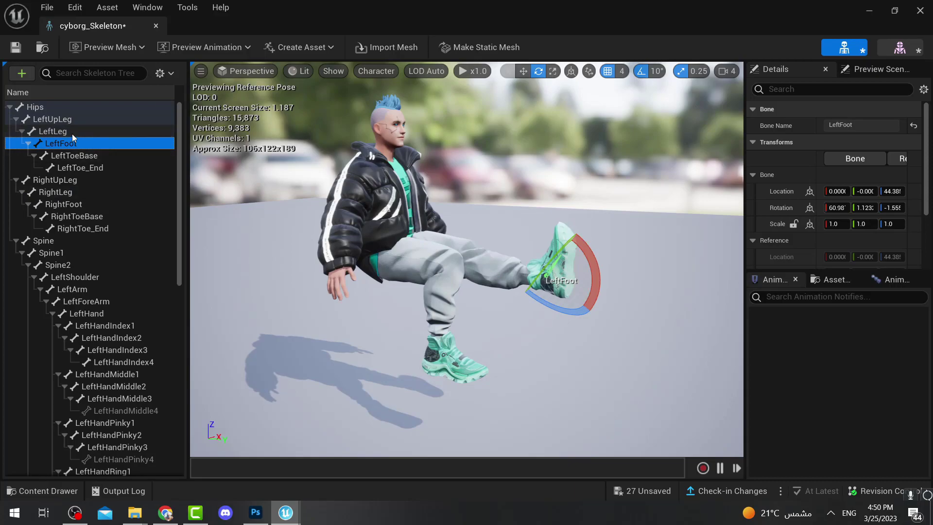
pyautogui.click(72, 132)
pyautogui.moveTo(513, 250)
pyautogui.mouseDown()
pyautogui.moveTo(508, 299)
pyautogui.moveTo(521, 291)
pyautogui.moveTo(515, 272)
pyautogui.moveTo(445, 318)
pyautogui.moveTo(506, 241)
pyautogui.mouseUp()
# Examine the seated pose from the front and the hand, head and right arm bones in the skeleton tree.
pyautogui.moveTo(505, 241); pyautogui.dragTo(348, 222, button='right')
pyautogui.moveTo(453, 267); pyautogui.dragTo(340, 266, button='right')
pyautogui.keyDown('alt'); pyautogui.moveTo(622, 241); pyautogui.dragTo(554, 200); pyautogui.keyUp('alt')
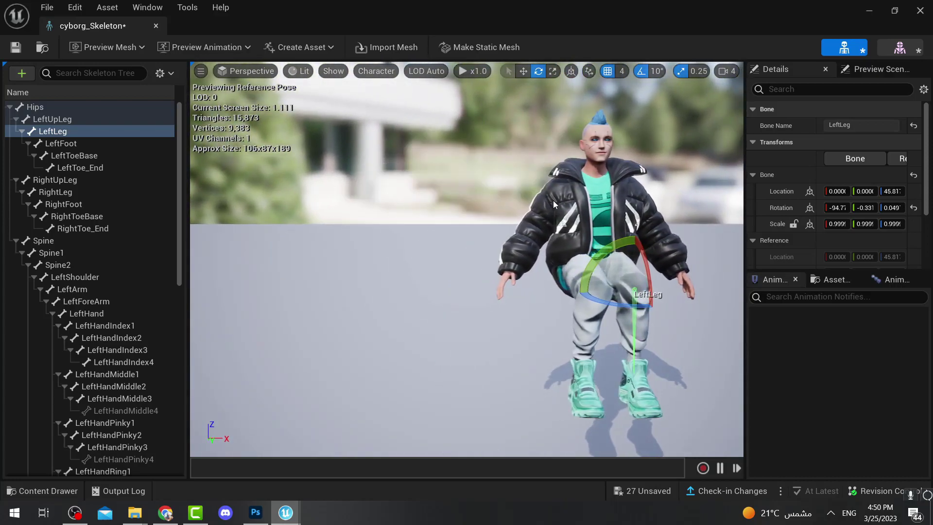
pyautogui.moveTo(618, 197); pyautogui.dragTo(738, 204, button='right')
pyautogui.scroll(-3, 143, 319)
pyautogui.scroll(-4, 131, 306)
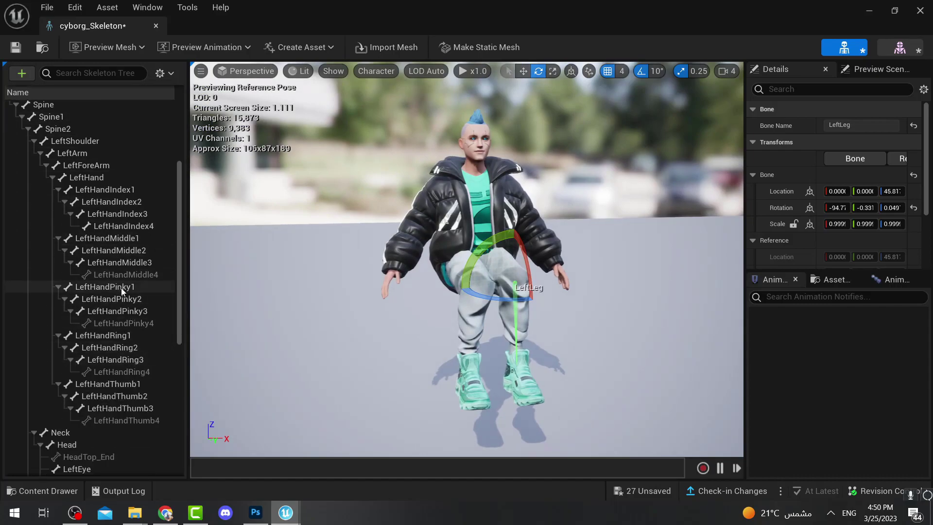
pyautogui.click(121, 288)
pyautogui.click(120, 311)
pyautogui.scroll(-2, 113, 374)
pyautogui.click(89, 367)
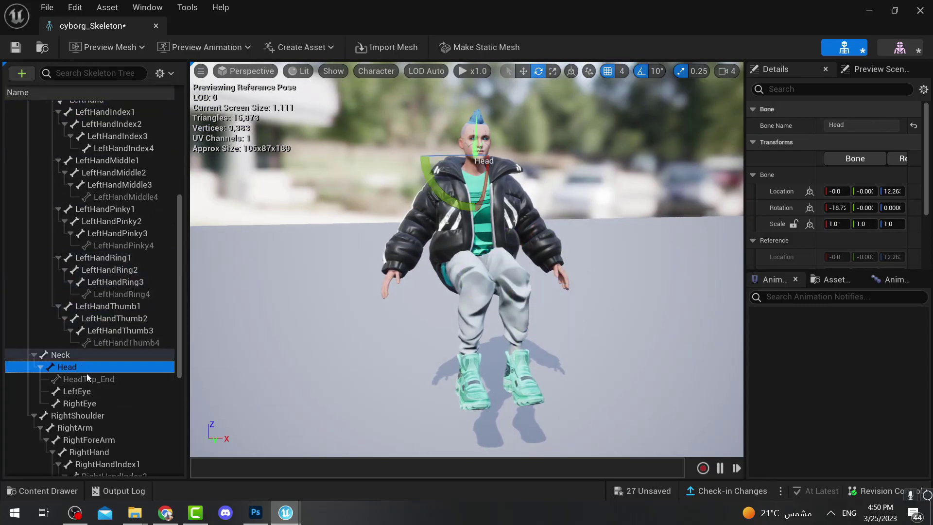
pyautogui.scroll(-3, 88, 375)
pyautogui.click(81, 331)
pyautogui.click(76, 318)
# Rotate the Head bone to turn the character's head sideways.
pyautogui.click(72, 271)
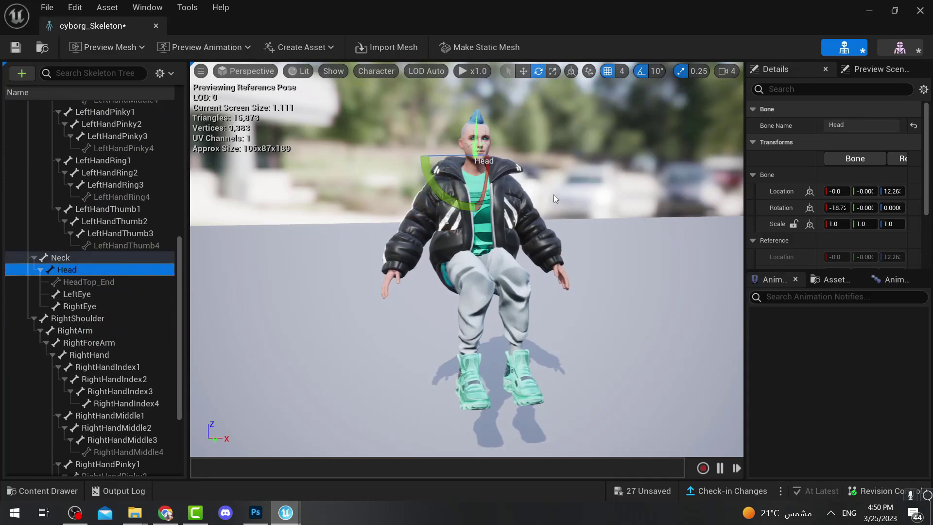
pyautogui.moveTo(450, 166); pyautogui.dragTo(525, 169)
# Rotate the RightForeArm bone to bring the right hand in front of the chest, and clear the bone selection.
pyautogui.scroll(-3, 136, 364)
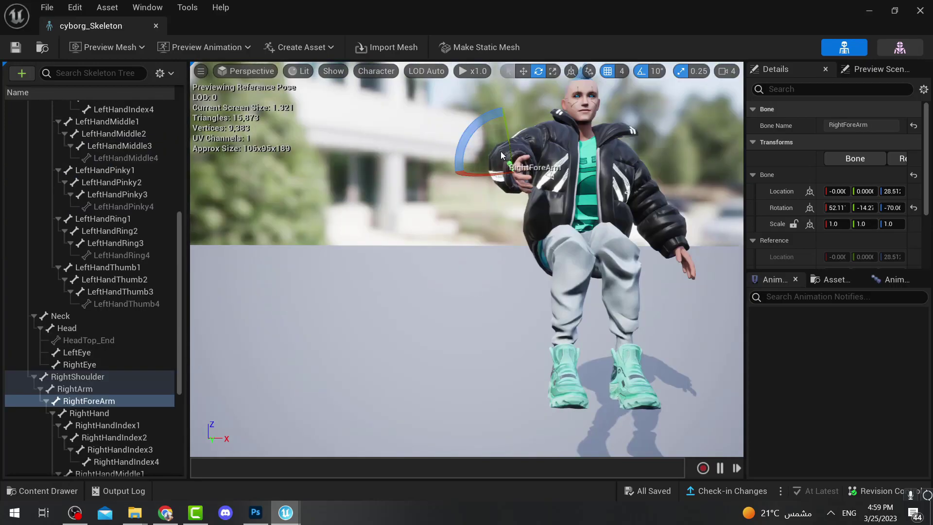
pyautogui.moveTo(476, 163); pyautogui.dragTo(437, 187)
pyautogui.moveTo(489, 123); pyautogui.dragTo(554, 174)
pyautogui.keyDown('alt'); pyautogui.moveTo(563, 258); pyautogui.dragTo(620, 264); pyautogui.keyUp('alt')
pyautogui.click(619, 241)
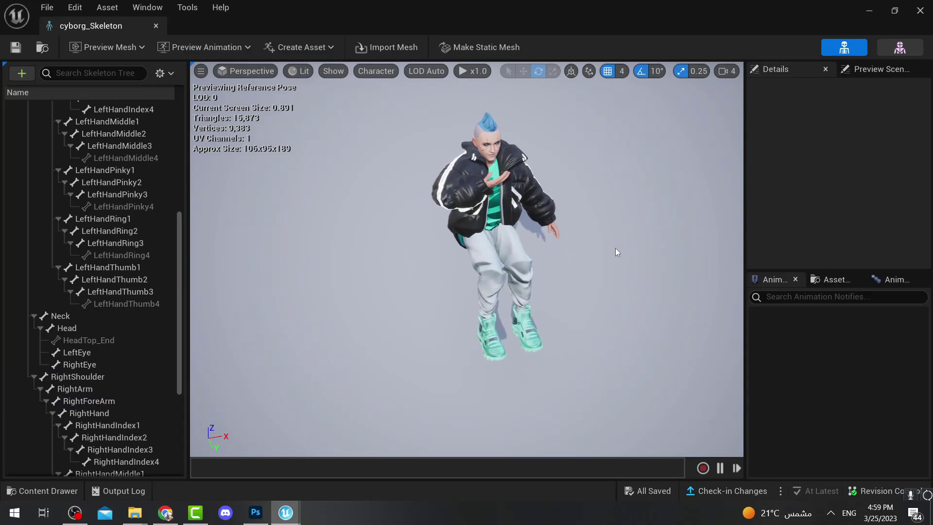
# Make a static mesh of the posed character, saved as StaticMesh1 in the MyProjectE Content folder.
pyautogui.moveTo(613, 246); pyautogui.dragTo(637, 190, button='right')
pyautogui.moveTo(541, 262); pyautogui.dragTo(541, 211, button='right')
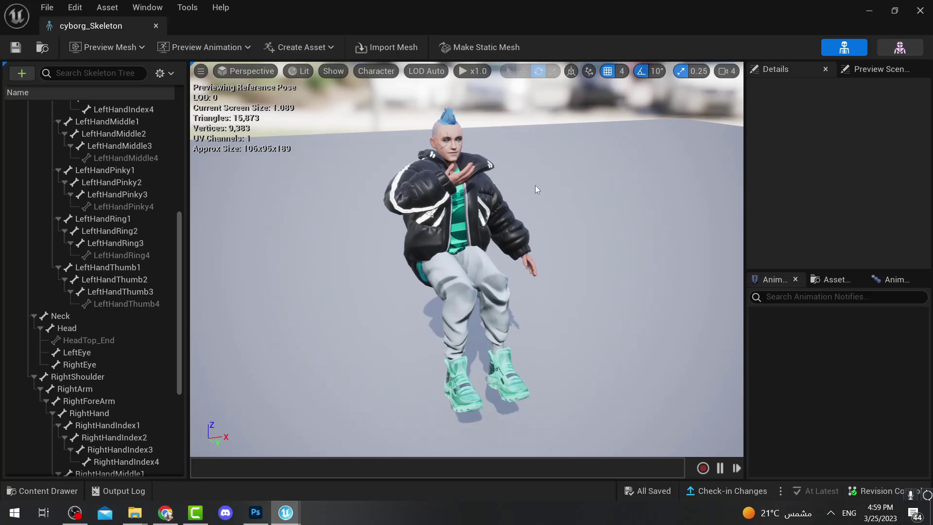
pyautogui.click(477, 49)
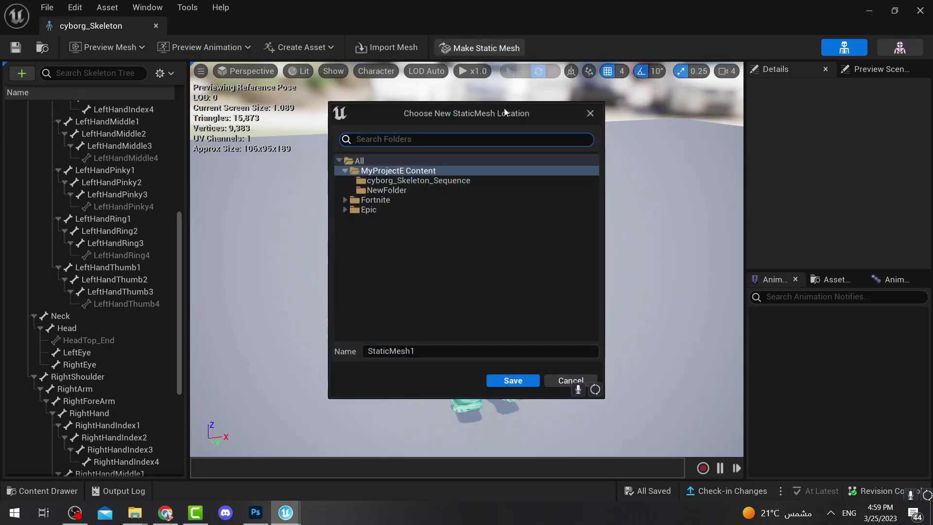
pyautogui.click(405, 191)
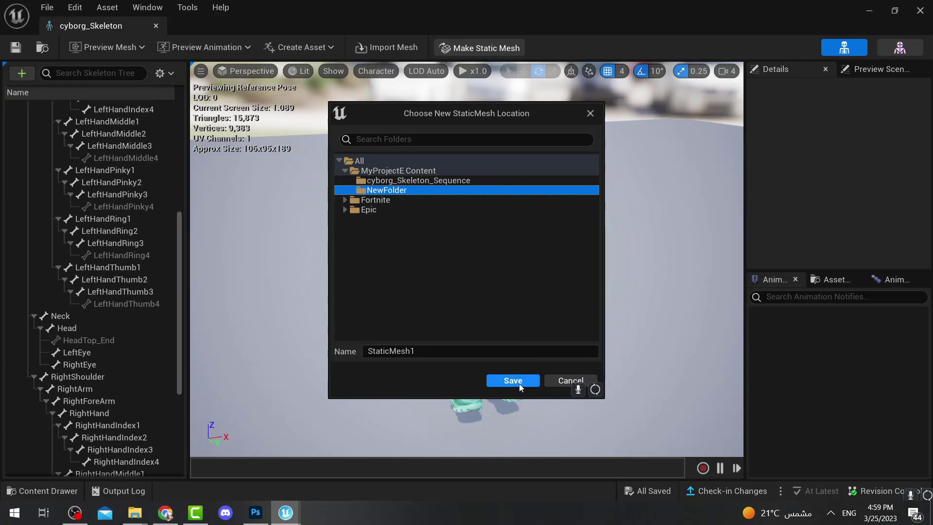
pyautogui.moveTo(421, 351); pyautogui.dragTo(200, 356)
pyautogui.press('Up')
pyautogui.press('Up')
pyautogui.press('Up')
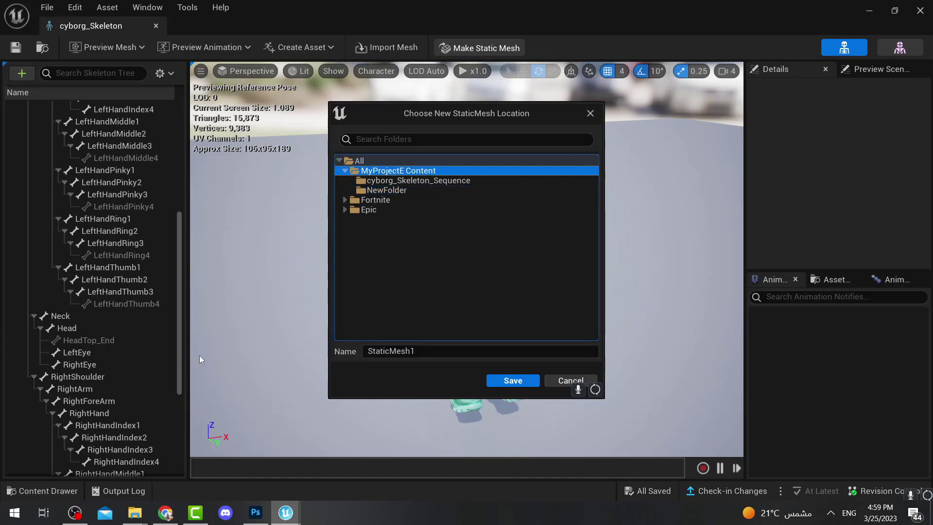
pyautogui.click(416, 351)
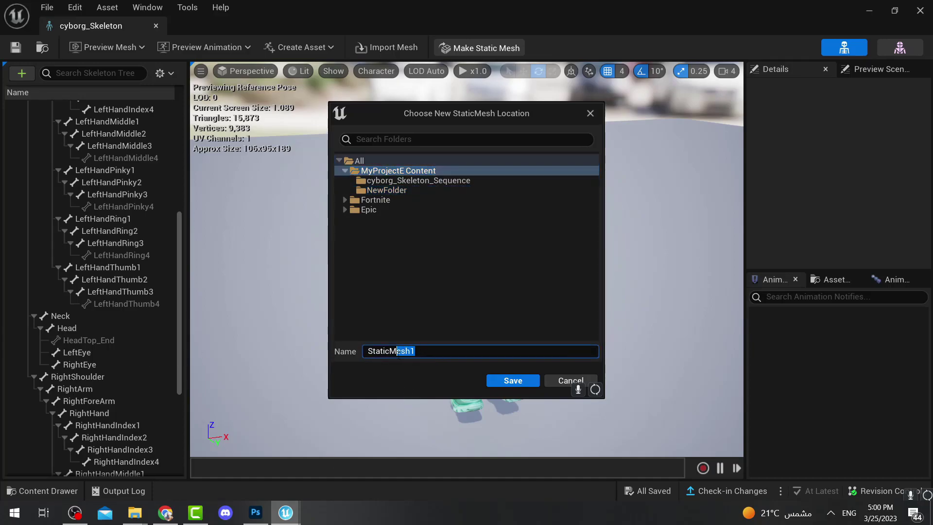
pyautogui.click(513, 382)
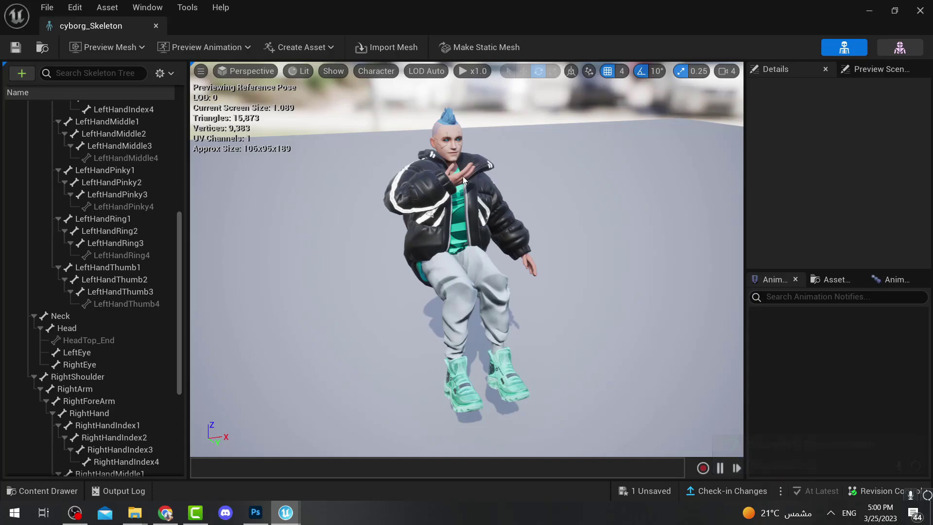
# Create an animation asset from the current pose, named cyborg_Skeleton_Sequence, in NewFolder.
pyautogui.click(317, 51)
pyautogui.moveTo(310, 81)
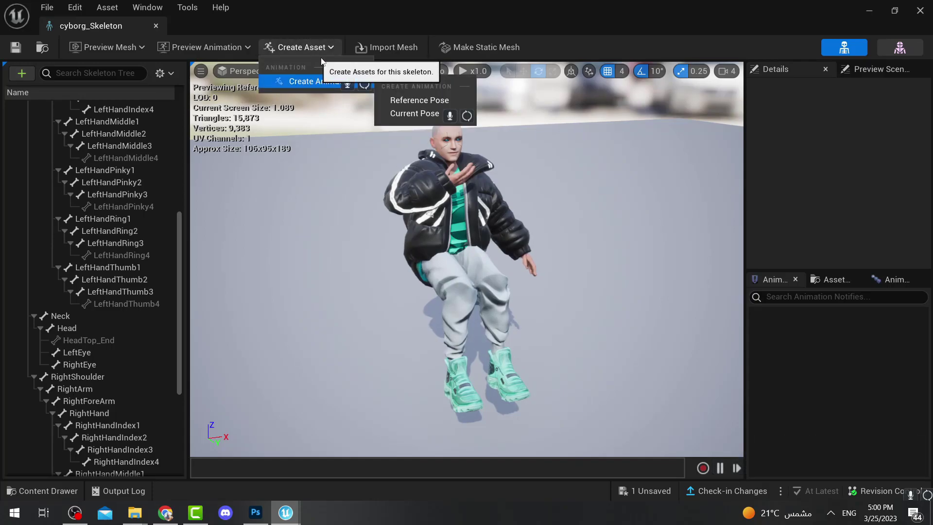
pyautogui.click(423, 117)
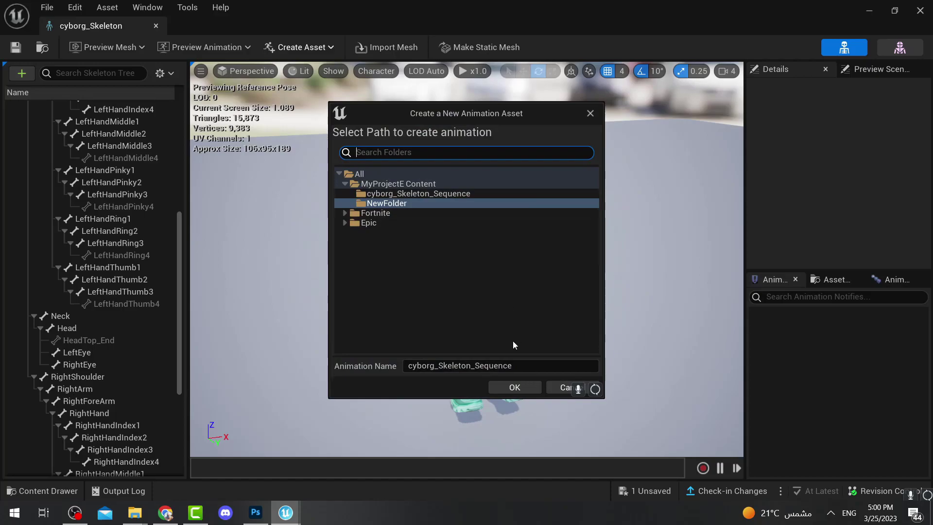
pyautogui.click(510, 387)
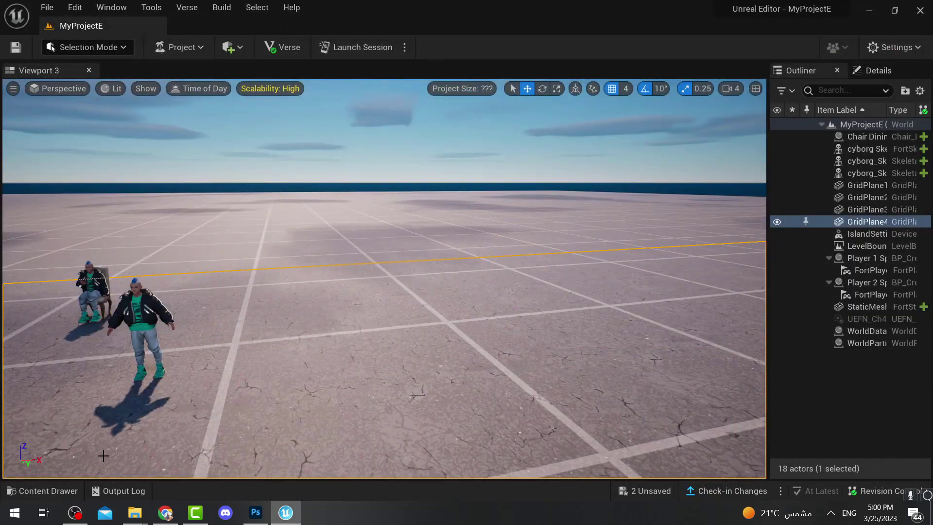
# Open the cyborg_Skeleton_Sequence animation stored in the project's NewFolder.
pyautogui.click(43, 491)
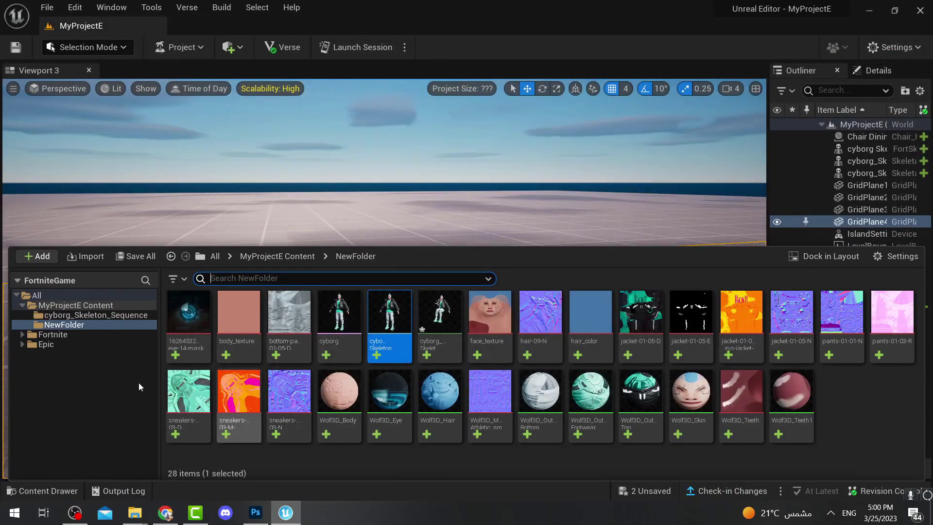
pyautogui.click(71, 326)
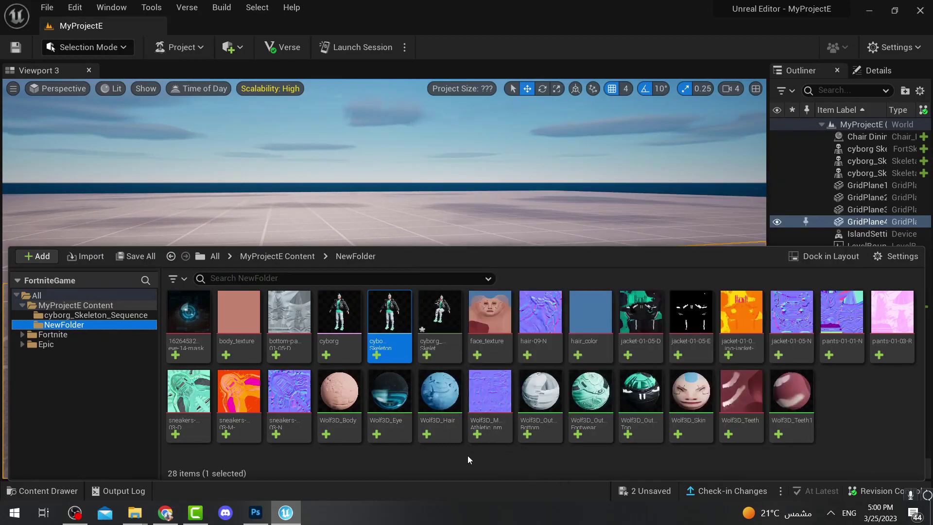
pyautogui.moveTo(460, 349)
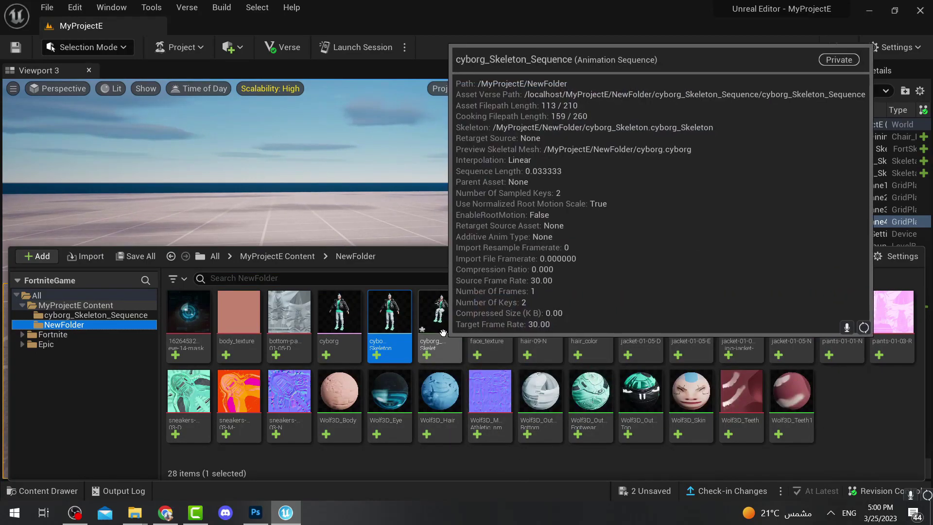
pyautogui.click(459, 348)
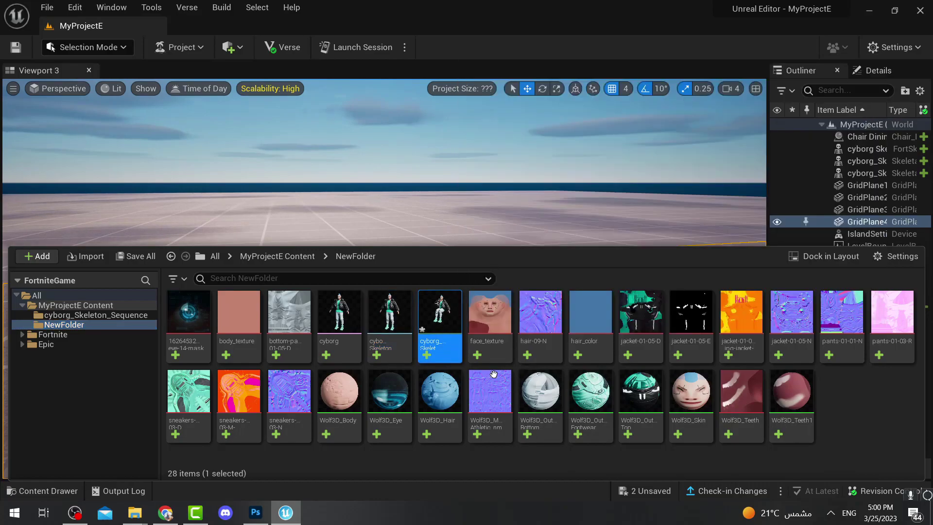
pyautogui.doubleClick(444, 330)
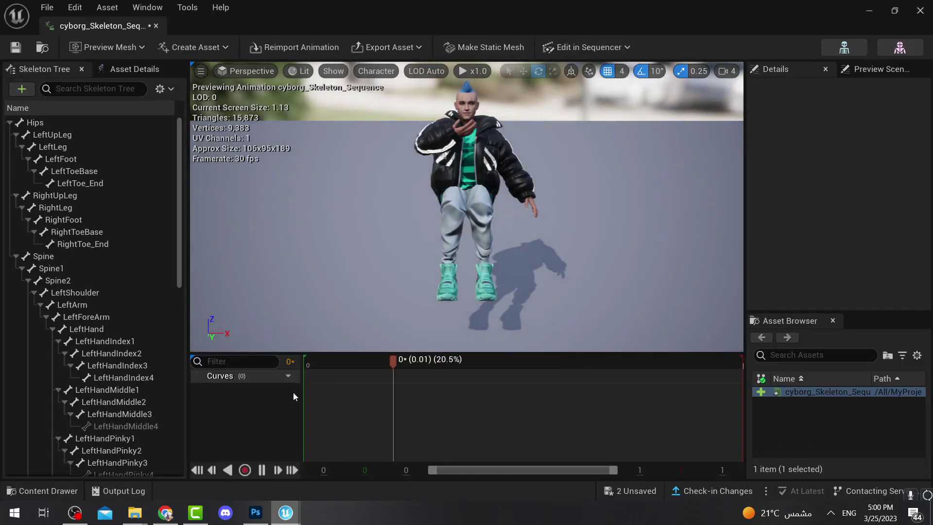
# Try to record a new animation from the sequence preview, and enlarge the preview viewport over the timeline.
pyautogui.click(244, 470)
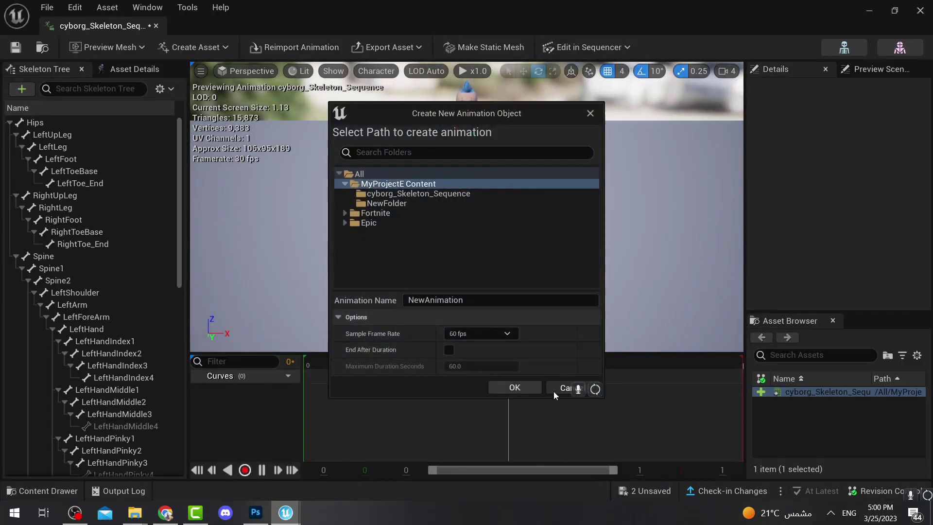
pyautogui.click(534, 389)
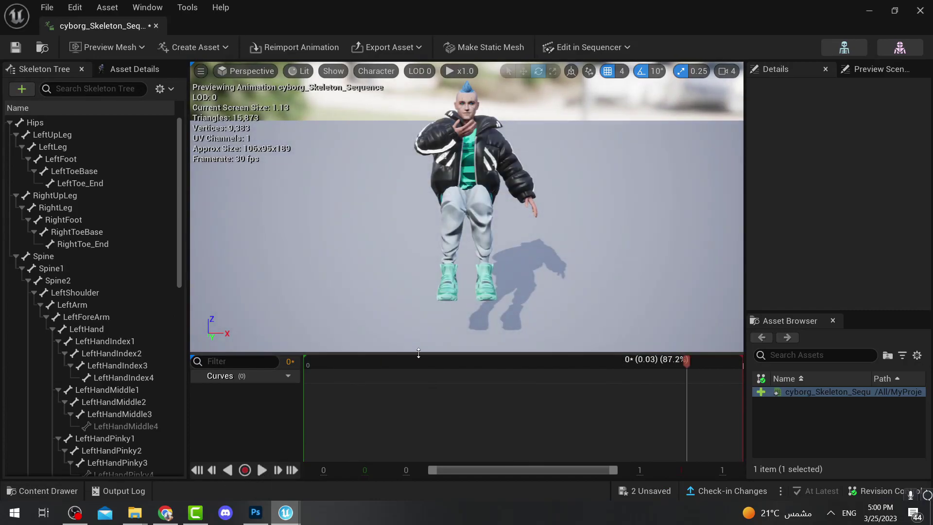
pyautogui.moveTo(419, 355); pyautogui.dragTo(420, 469)
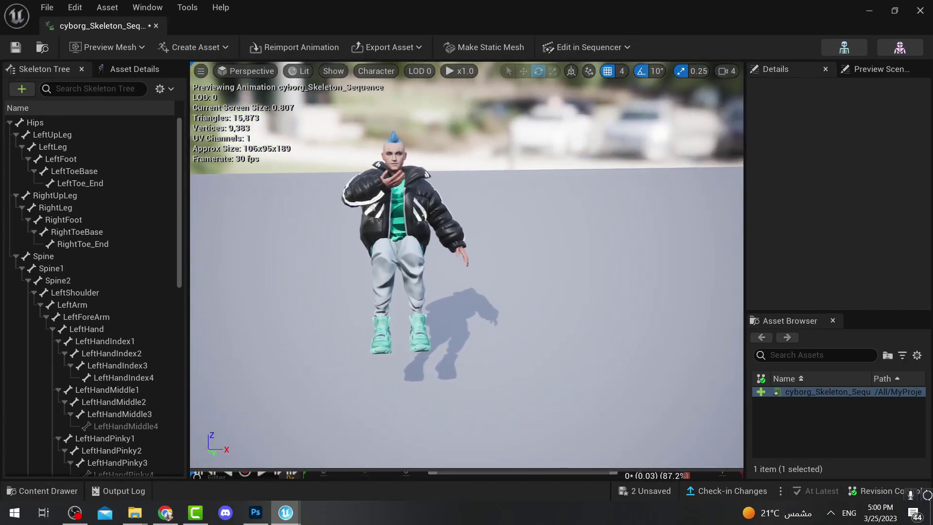
pyautogui.moveTo(467, 264); pyautogui.dragTo(389, 272, button='right')
# Rotate the LeftToeBase bone by 80° about X, and close the animation editor without making another static mesh.
pyautogui.click(74, 171)
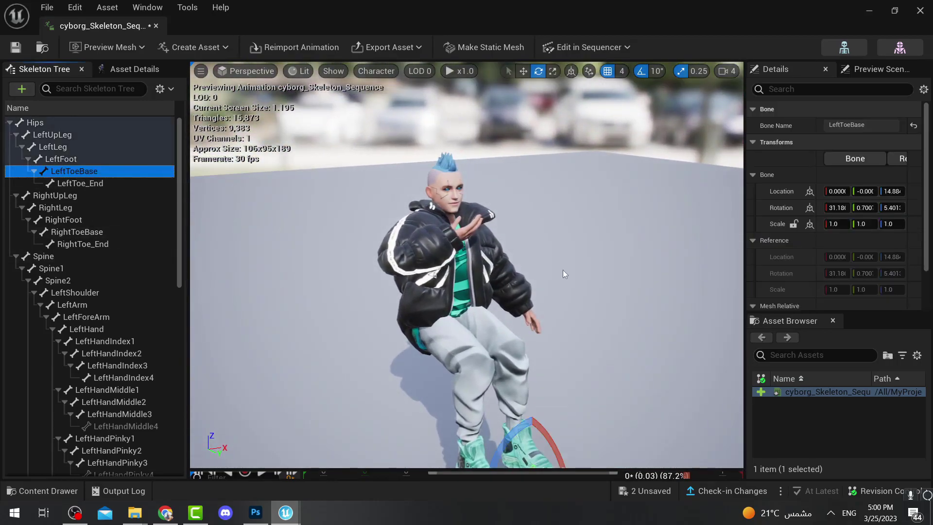
pyautogui.moveTo(546, 423); pyautogui.dragTo(544, 452)
pyautogui.moveTo(545, 388); pyautogui.dragTo(540, 355)
pyautogui.click(485, 48)
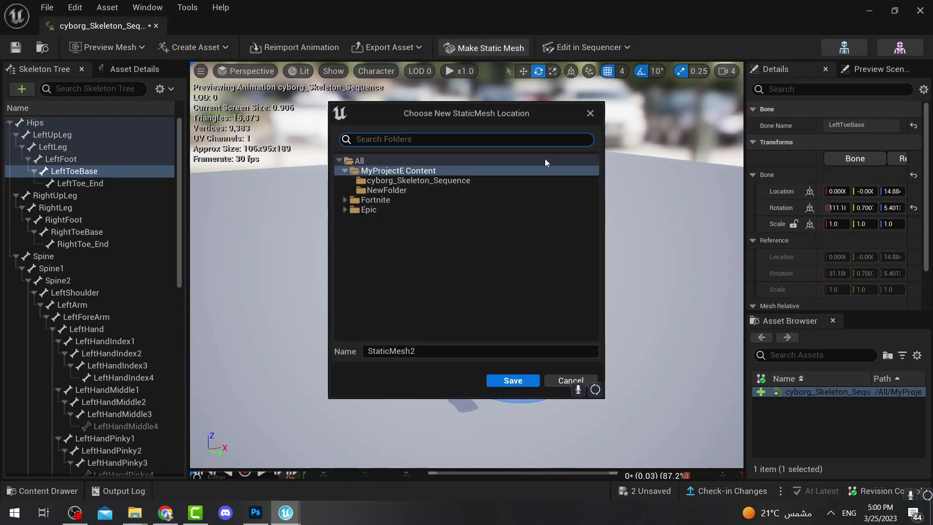
pyautogui.click(591, 116)
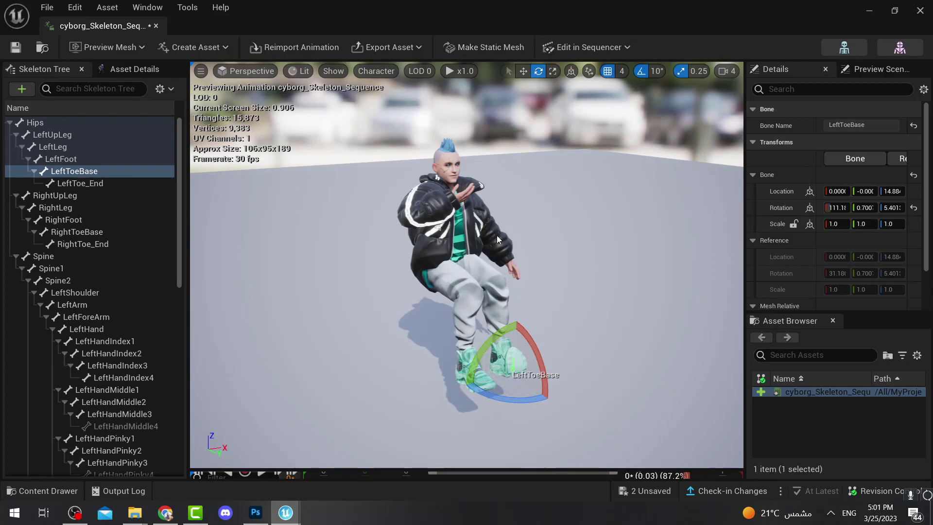
pyautogui.click(918, 12)
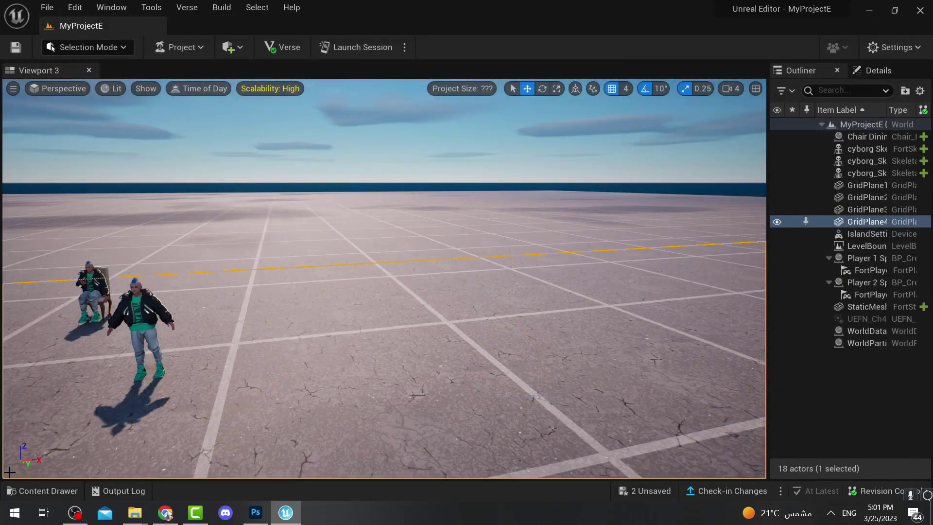
# Place the cyborg_Skeleton_Sequence animation from MyProjectE Content on the ground in the level.
pyautogui.click(41, 493)
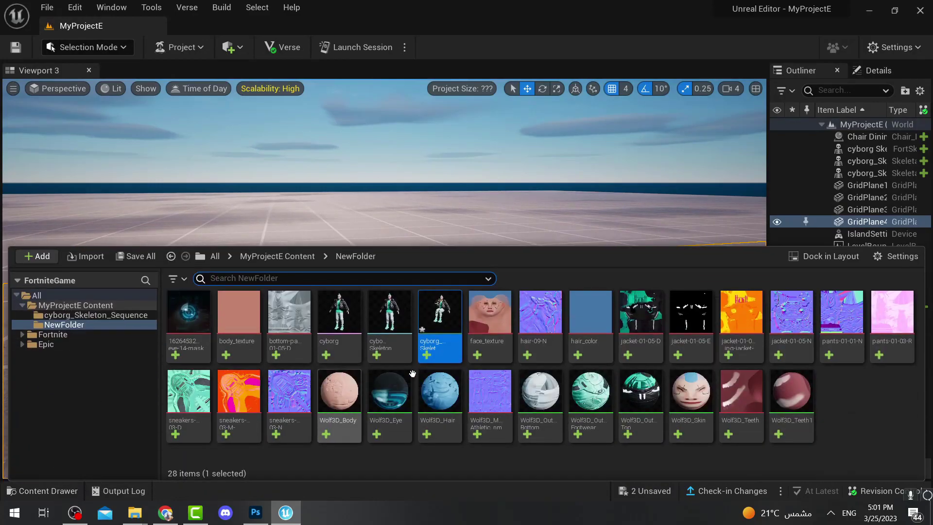
pyautogui.click(68, 305)
pyautogui.scroll(-1, 578, 335)
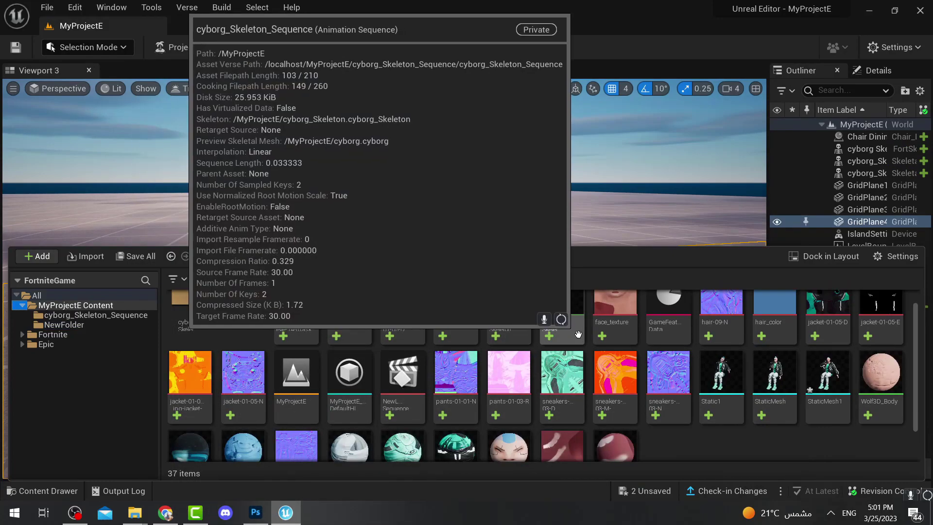
pyautogui.scroll(1, 578, 334)
pyautogui.click(574, 323)
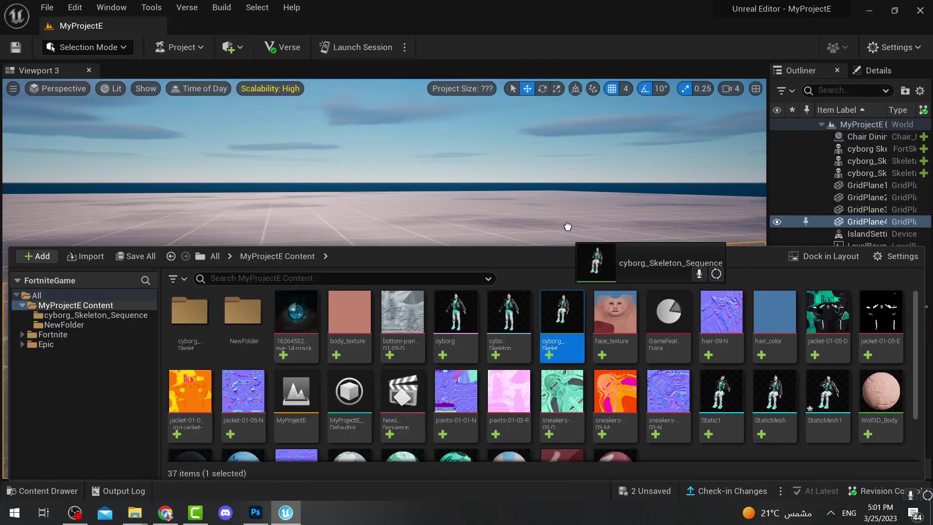
pyautogui.click(568, 221)
pyautogui.moveTo(499, 341); pyautogui.dragTo(428, 362)
pyautogui.press('f')
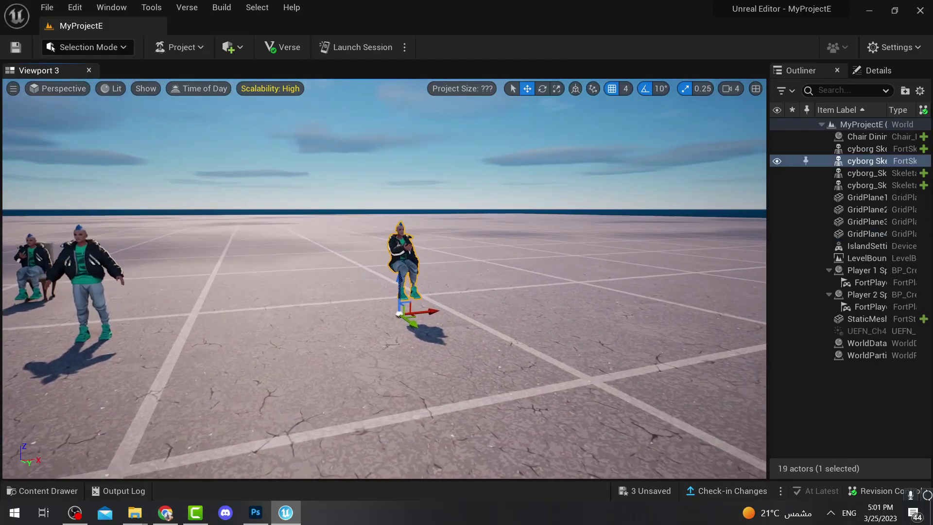
# Place StaticMesh1 from MyProjectE Content in the level beside the animated seated character.
pyautogui.moveTo(428, 362); pyautogui.dragTo(469, 413, button='right')
pyautogui.click(73, 492)
pyautogui.scroll(-1, 583, 414)
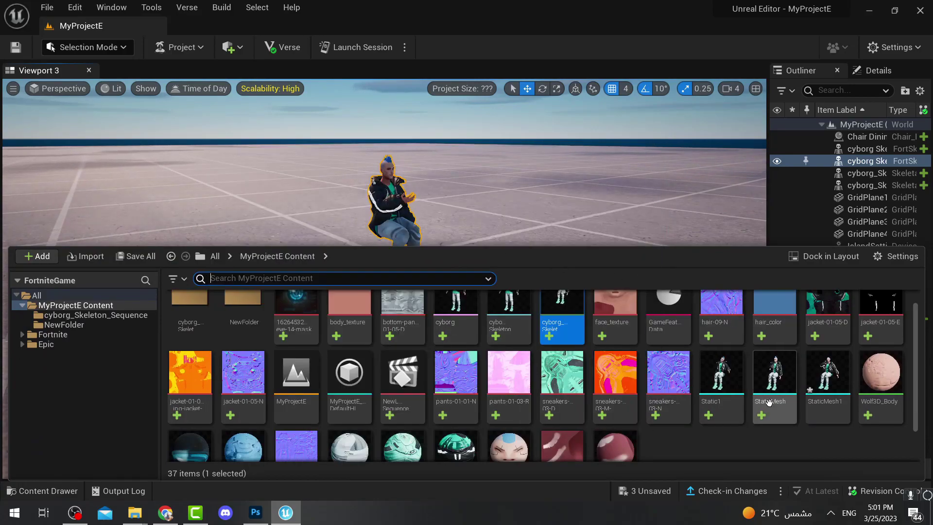
pyautogui.moveTo(827, 373); pyautogui.dragTo(486, 185)
pyautogui.moveTo(417, 253); pyautogui.dragTo(329, 343)
# Delete the animated seated character standing next to the StaticMesh1 character.
pyautogui.click(418, 214)
pyautogui.click(403, 231)
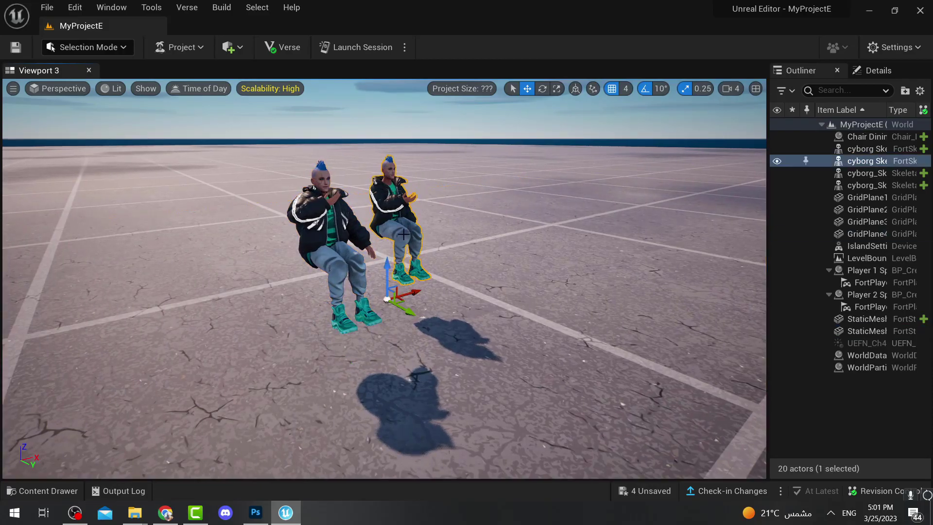
pyautogui.press('Delete')
# Search the Fortnite content for "chair" and place the red Chair01 armchair on the ground beside the seated character.
pyautogui.moveTo(404, 230); pyautogui.dragTo(515, 253, button='right')
pyautogui.moveTo(369, 221); pyautogui.dragTo(426, 295, button='right')
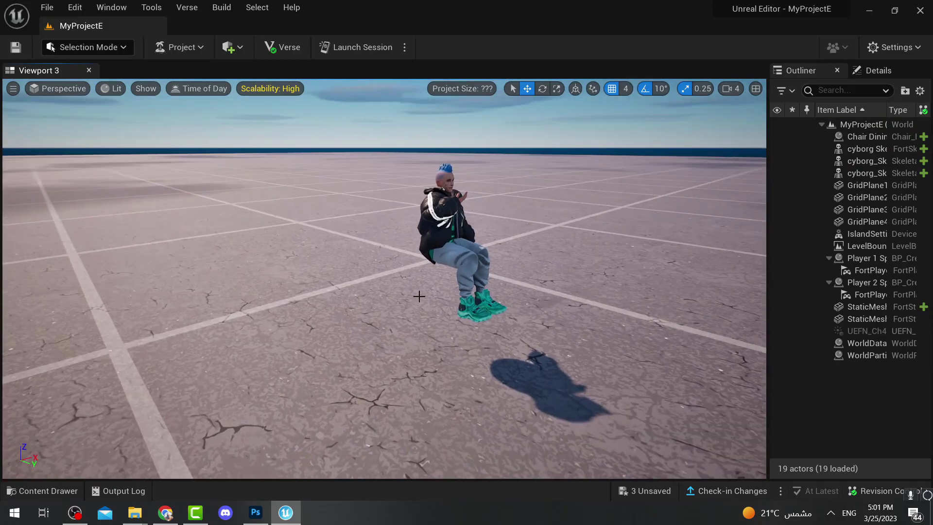
pyautogui.click(29, 491)
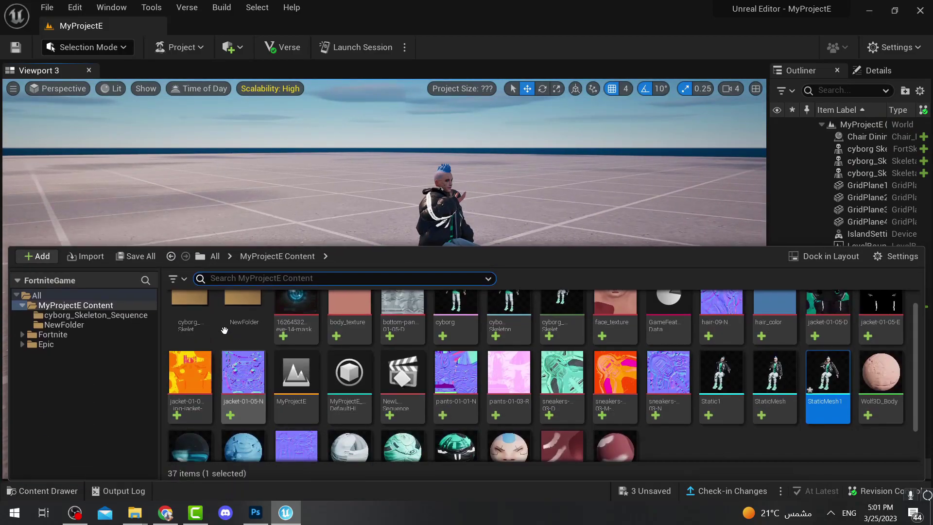
pyautogui.click(52, 334)
pyautogui.click(245, 280)
pyautogui.write('stchair')
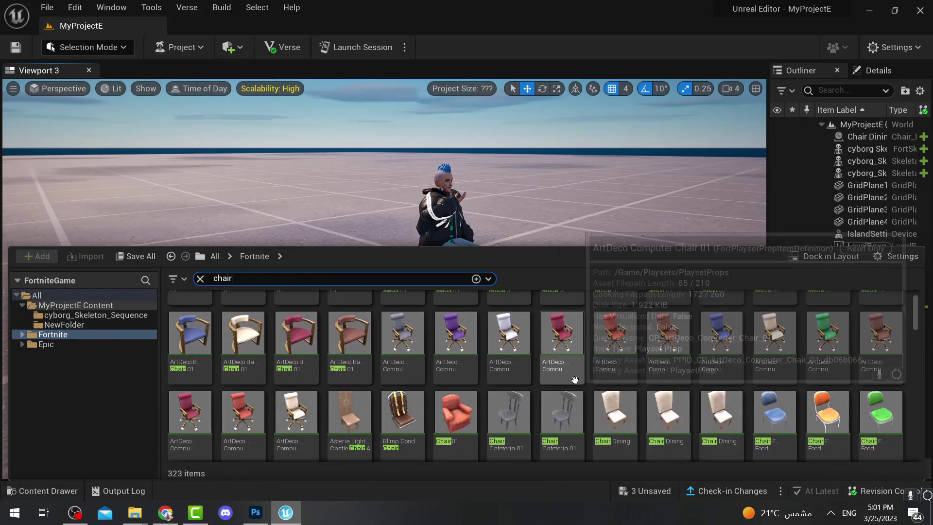
pyautogui.scroll(-2, 632, 428)
pyautogui.moveTo(456, 406); pyautogui.dragTo(400, 300)
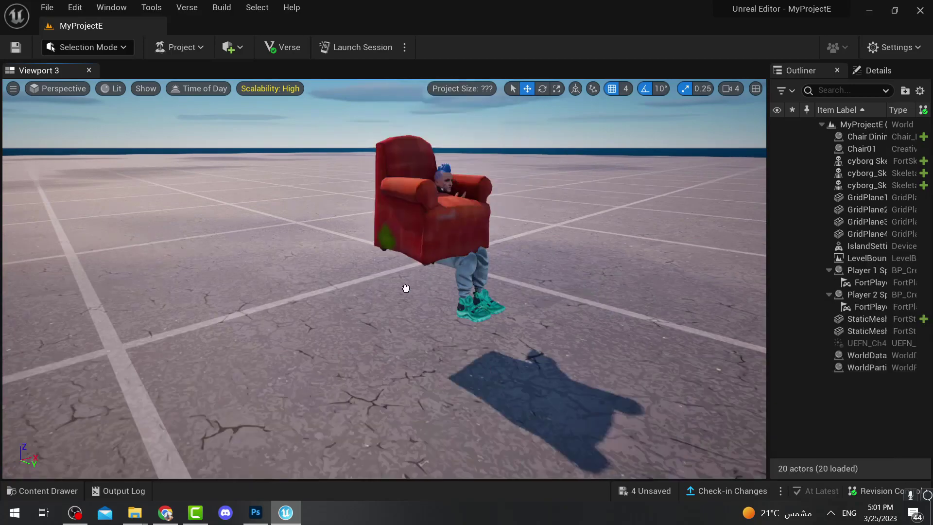
pyautogui.click(381, 334)
# Move the static mesh character onto the red armchair and center it sideways on the seat.
pyautogui.click(458, 259)
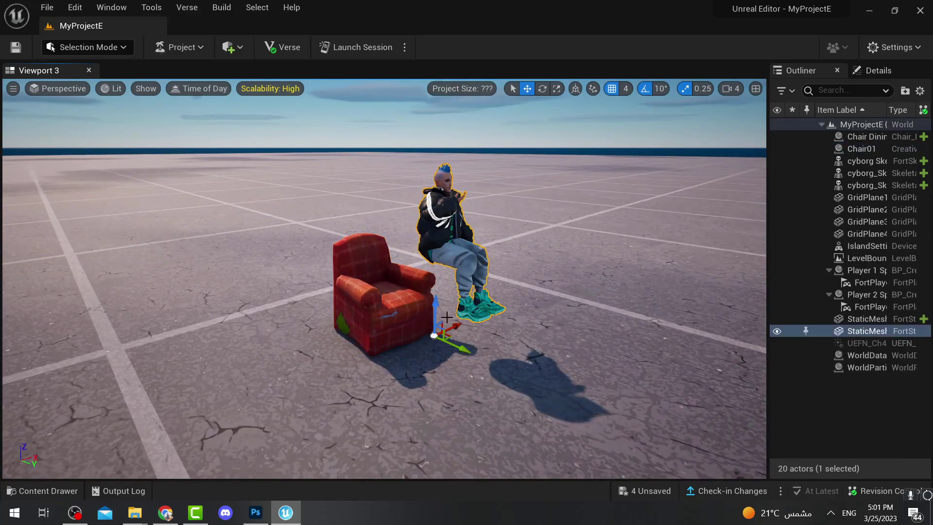
pyautogui.moveTo(433, 305); pyautogui.dragTo(430, 331)
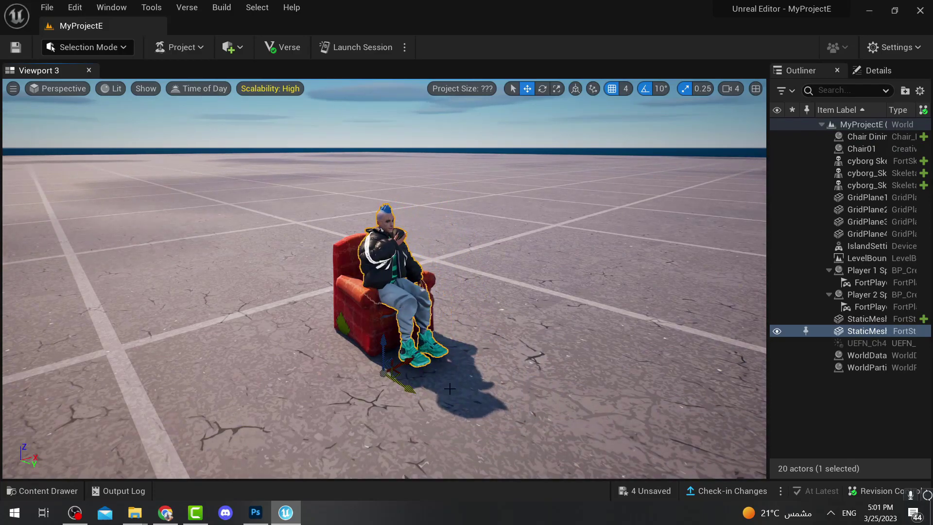
pyautogui.click(478, 391)
pyautogui.moveTo(478, 391); pyautogui.dragTo(451, 404, button='right')
pyautogui.click(414, 389)
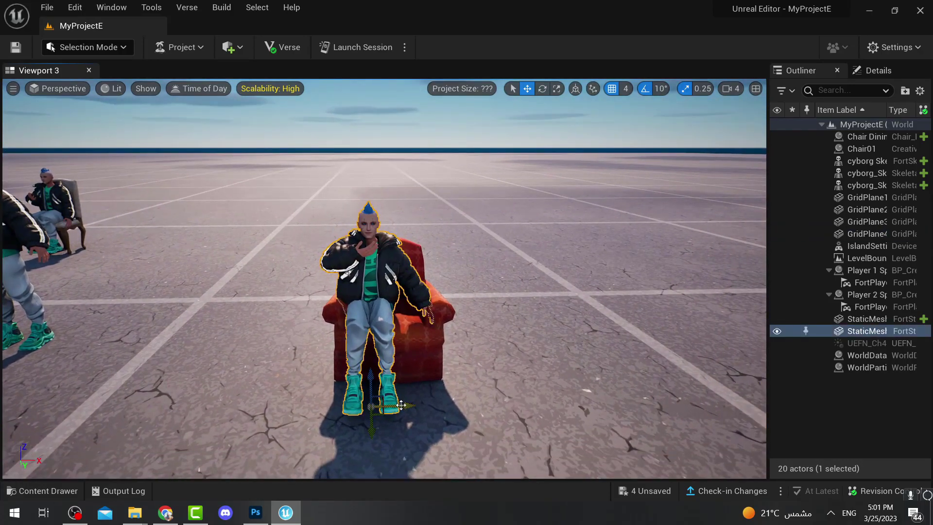
pyautogui.moveTo(401, 405); pyautogui.dragTo(417, 404)
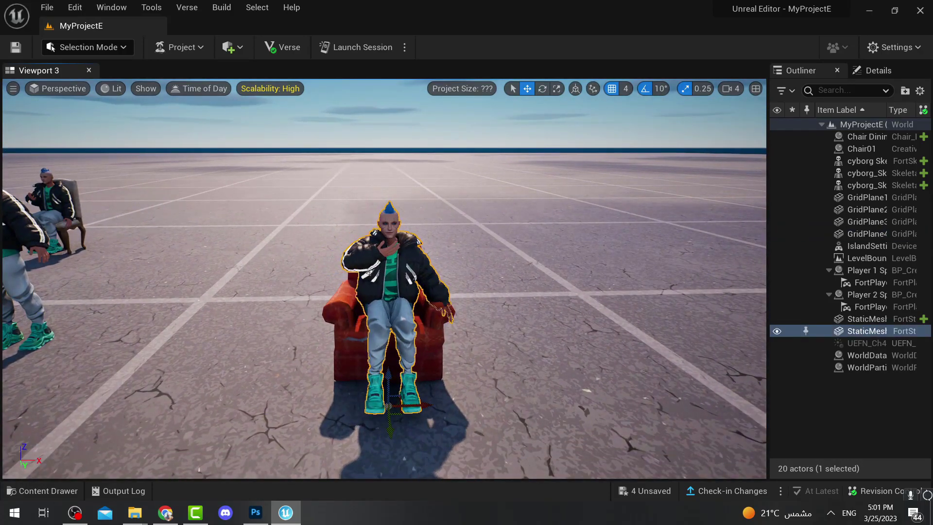
# Lower the static mesh character slightly on the red armchair and check its fit on the seat from the side.
pyautogui.moveTo(390, 374); pyautogui.dragTo(391, 384)
pyautogui.click(457, 389)
pyautogui.moveTo(457, 389); pyautogui.dragTo(671, 360, button='right')
pyautogui.moveTo(389, 292); pyautogui.dragTo(666, 294, button='right')
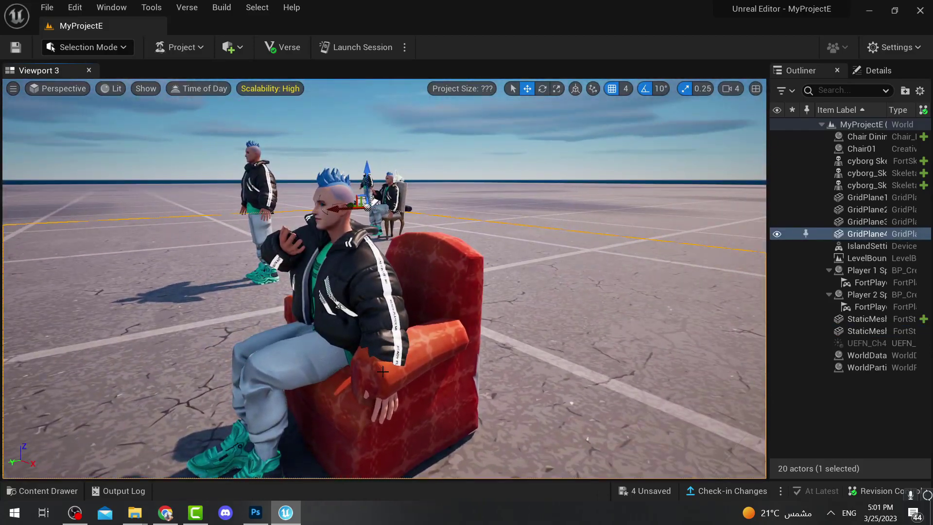
pyautogui.moveTo(377, 370); pyautogui.dragTo(398, 413, button='right')
pyautogui.click(485, 261)
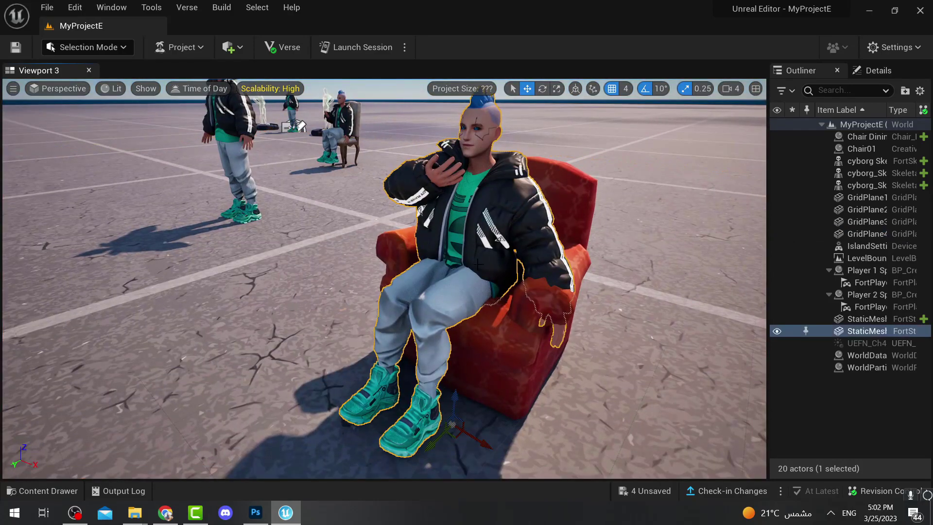
pyautogui.moveTo(394, 232); pyautogui.dragTo(467, 294, button='right')
# Open the cyborg_Skeleton_Sequence animation from NewFolder in MyProjectE Content.
pyautogui.click(13, 495)
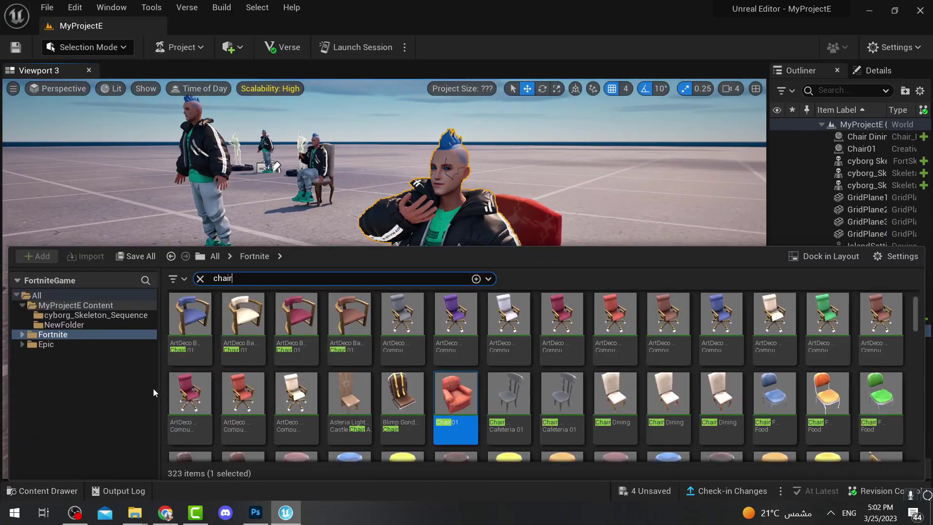
pyautogui.click(64, 324)
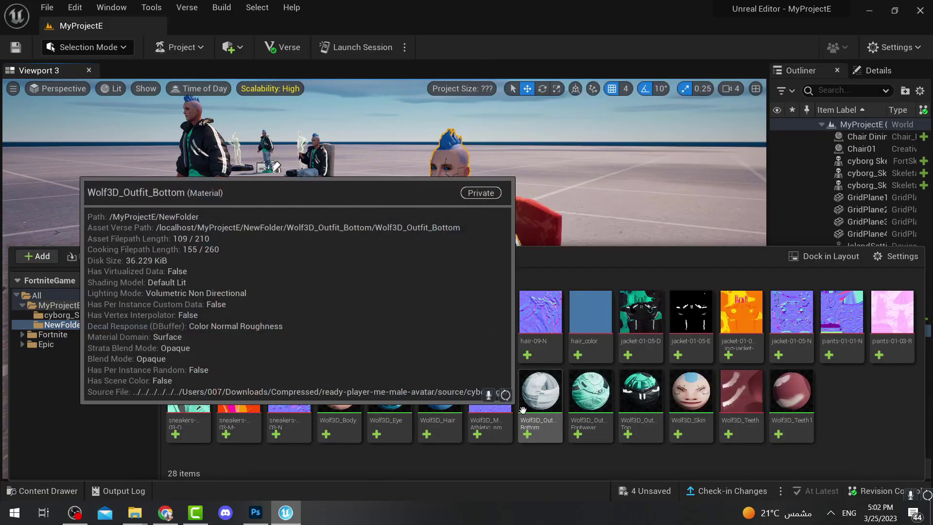
pyautogui.doubleClick(432, 320)
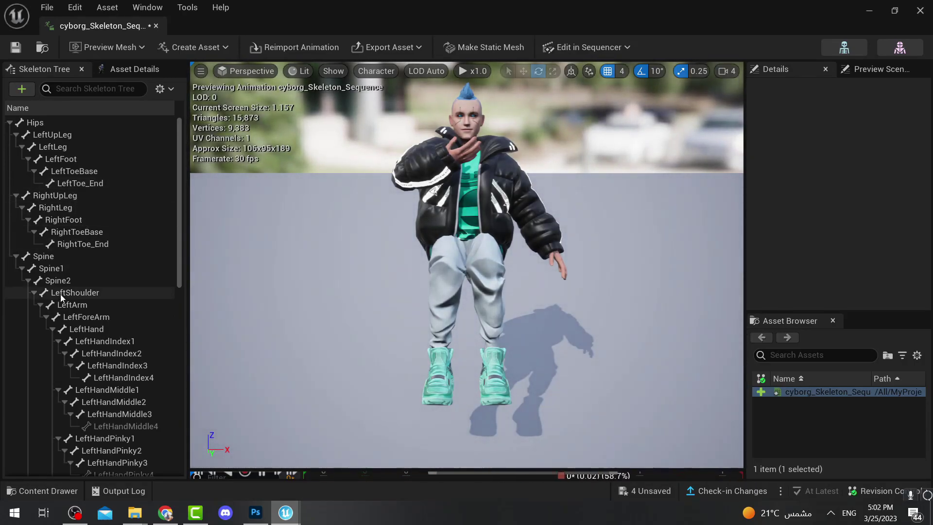
# Try to rotate the LeftArm bone of the seated character and undo the rotation.
pyautogui.scroll(-5, 97, 287)
pyautogui.click(132, 274)
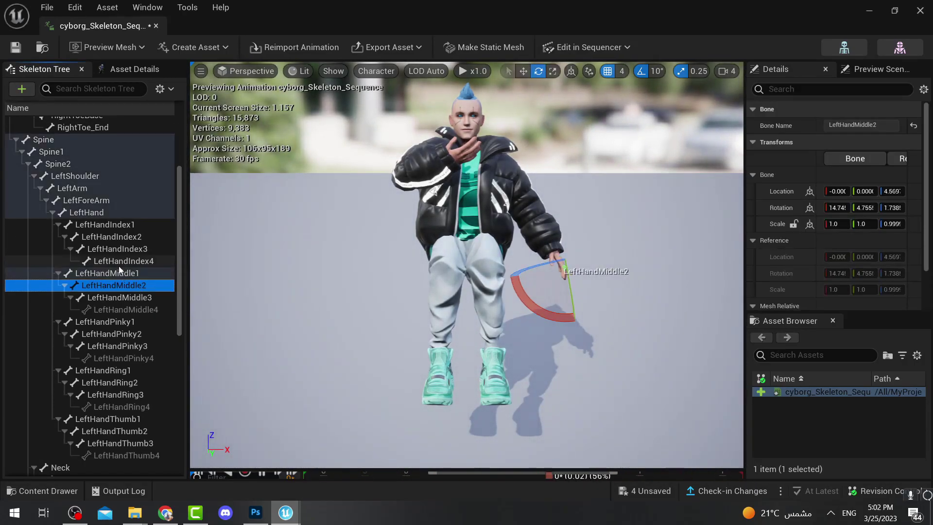
pyautogui.click(103, 225)
pyautogui.click(87, 213)
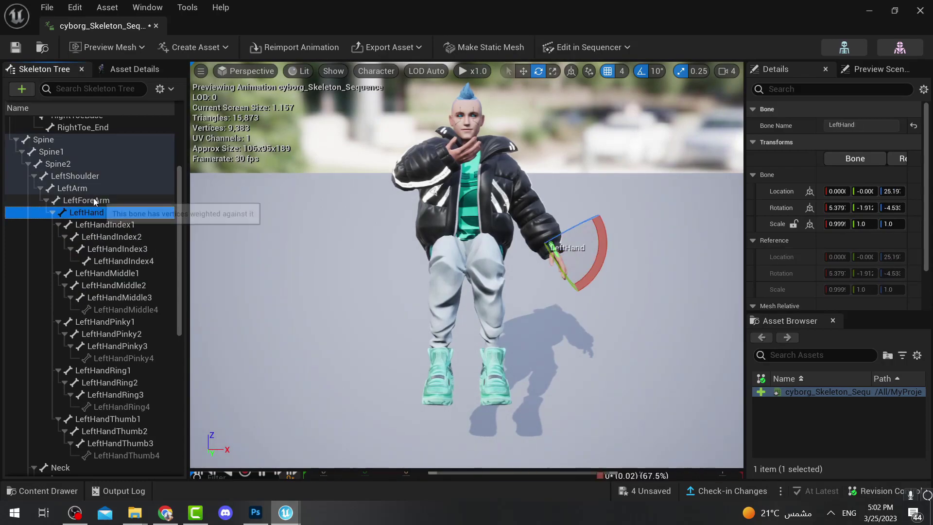
pyautogui.click(81, 189)
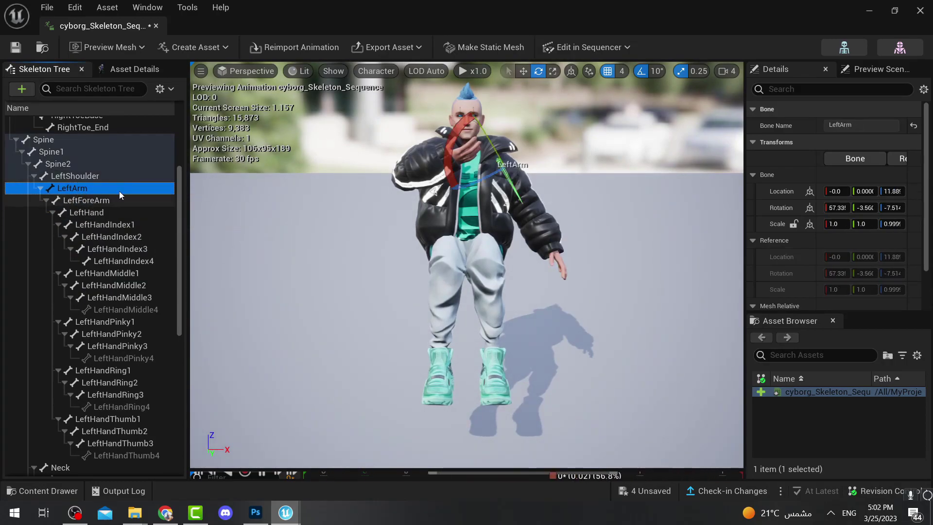
pyautogui.moveTo(501, 170); pyautogui.dragTo(462, 148)
pyautogui.hotkey('ctrl', 'z')
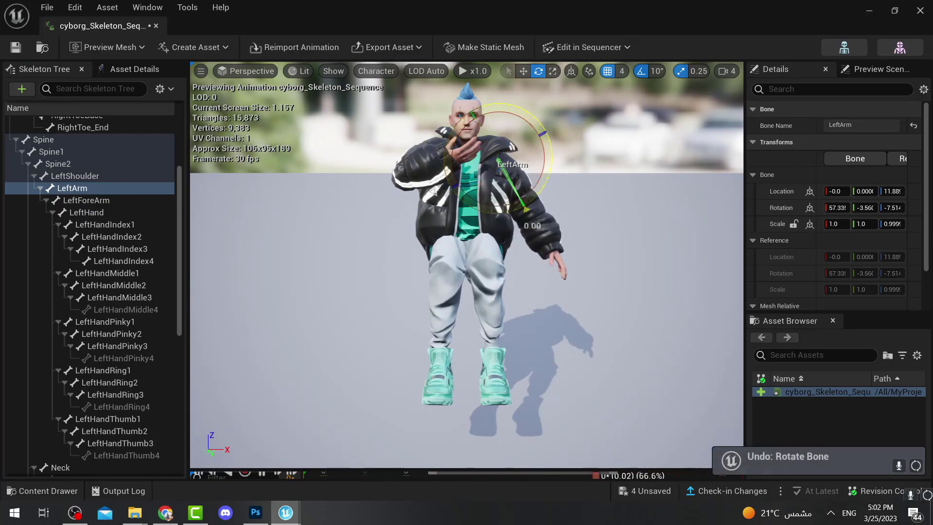
# Rotate the LeftArm bone so the seated character's left arm stretches forward at chest height.
pyautogui.click(492, 147)
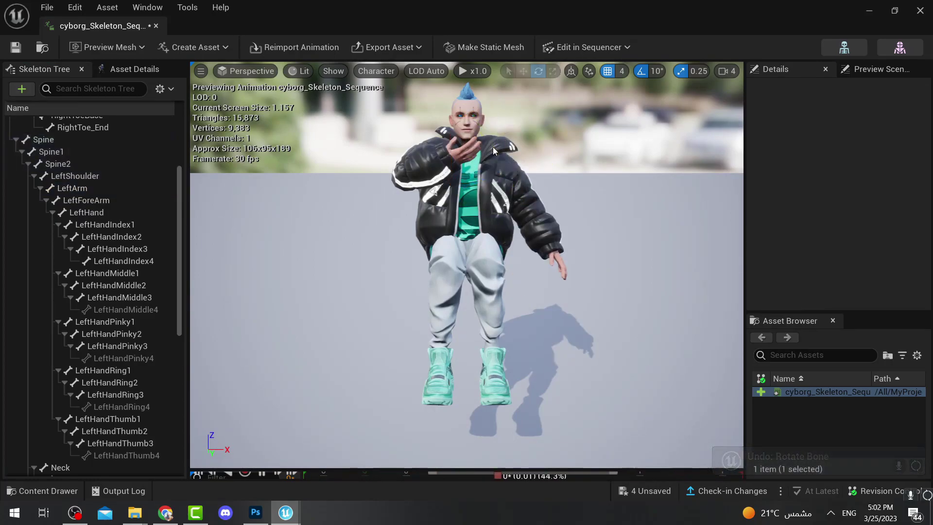
pyautogui.click(103, 201)
pyautogui.click(85, 188)
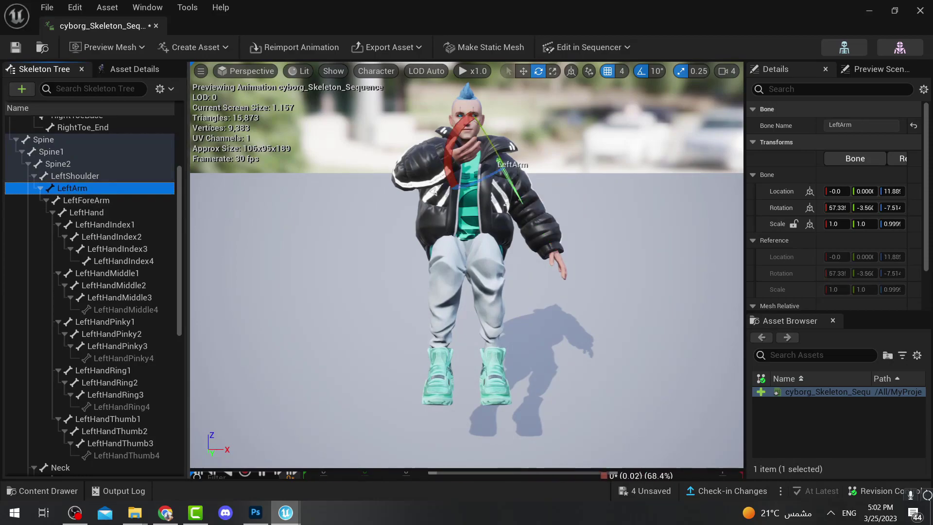
pyautogui.moveTo(433, 193)
pyautogui.mouseDown(button='right')
pyautogui.moveTo(486, 170)
pyautogui.moveTo(515, 195)
pyautogui.moveTo(434, 194)
pyautogui.mouseUp(button='right')
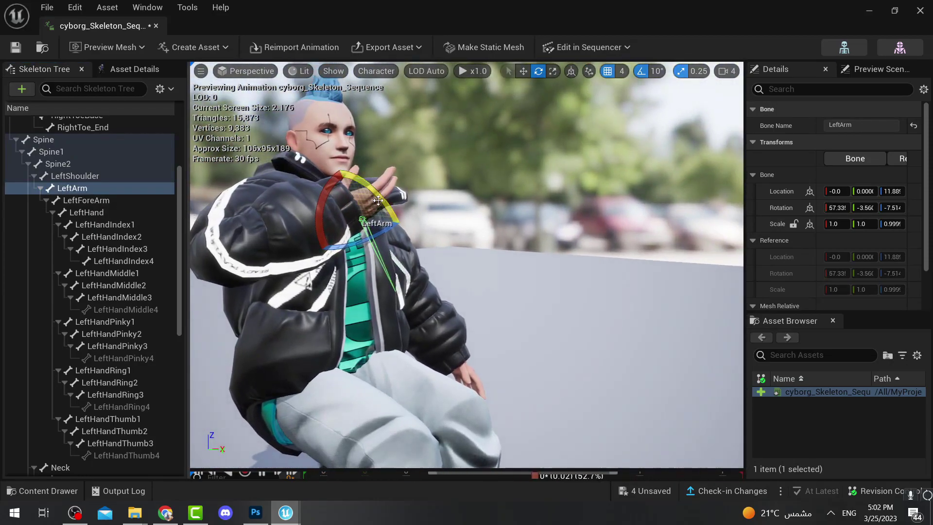
pyautogui.moveTo(389, 200); pyautogui.dragTo(413, 228)
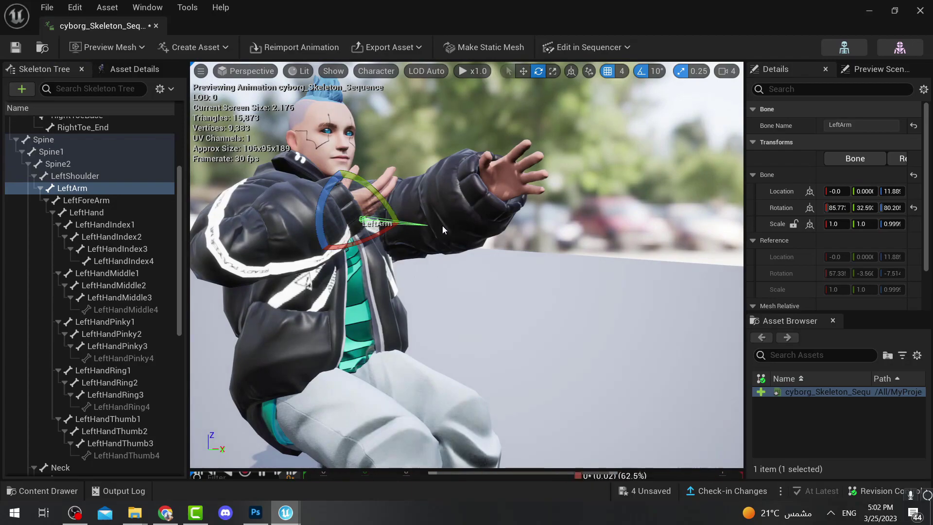
# Convert the adjusted pose to a static mesh named StaticMesh2, saved in NewFolder.
pyautogui.click(506, 49)
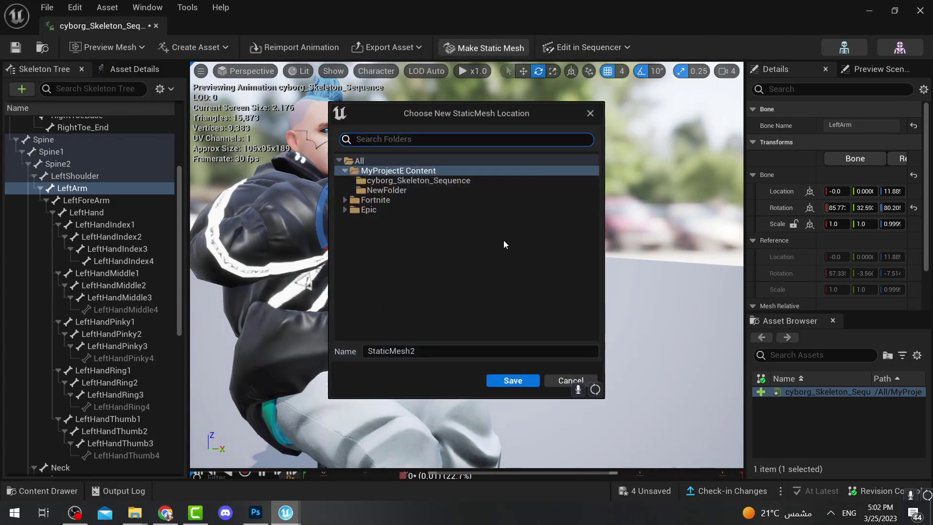
pyautogui.click(397, 171)
pyautogui.click(386, 190)
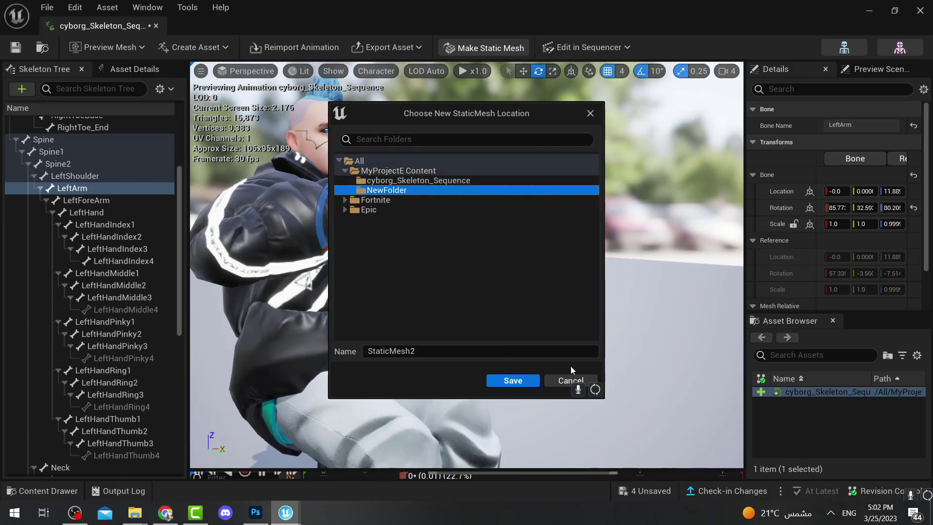
pyautogui.click(513, 381)
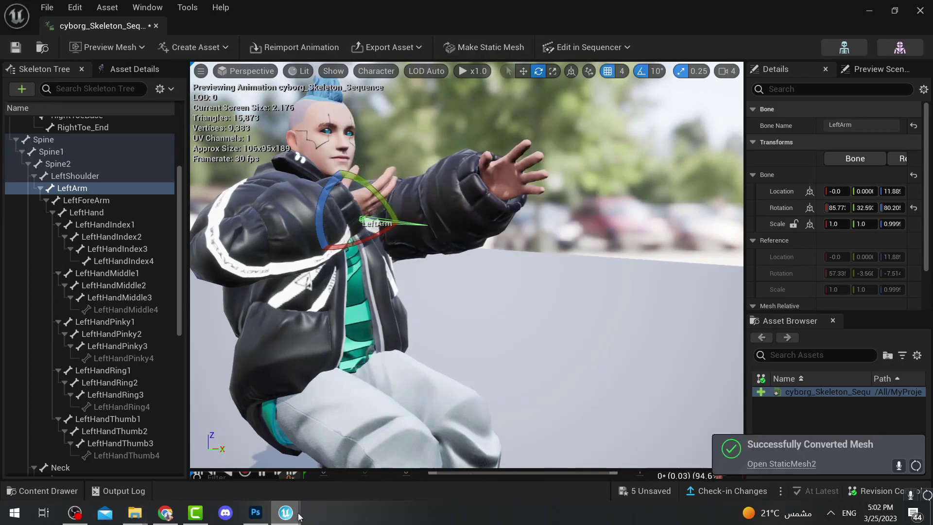
# Return to the level editor window and delete the static mesh character sitting on the red armchair.
pyautogui.moveTo(290, 515)
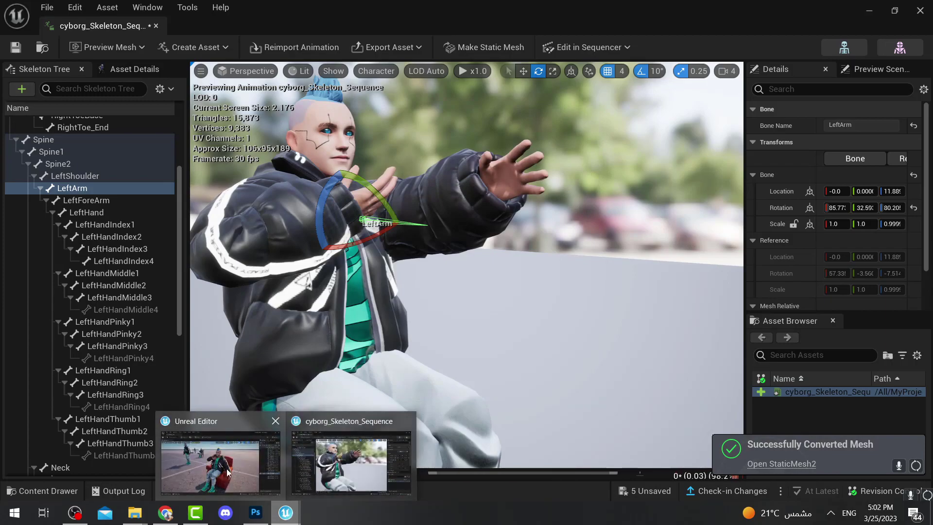
pyautogui.click(408, 420)
pyautogui.press('Delete')
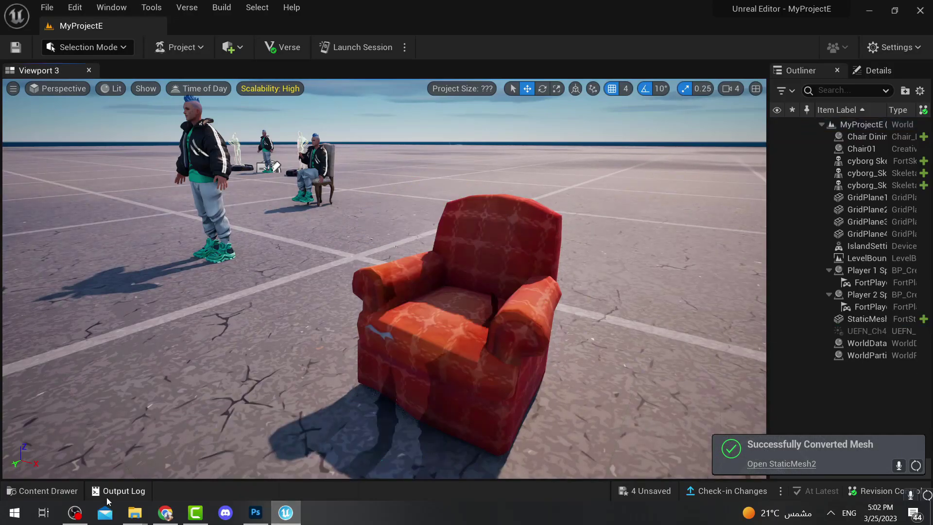
# Place StaticMesh2 from NewFolder in the level by the red armchair.
pyautogui.click(44, 491)
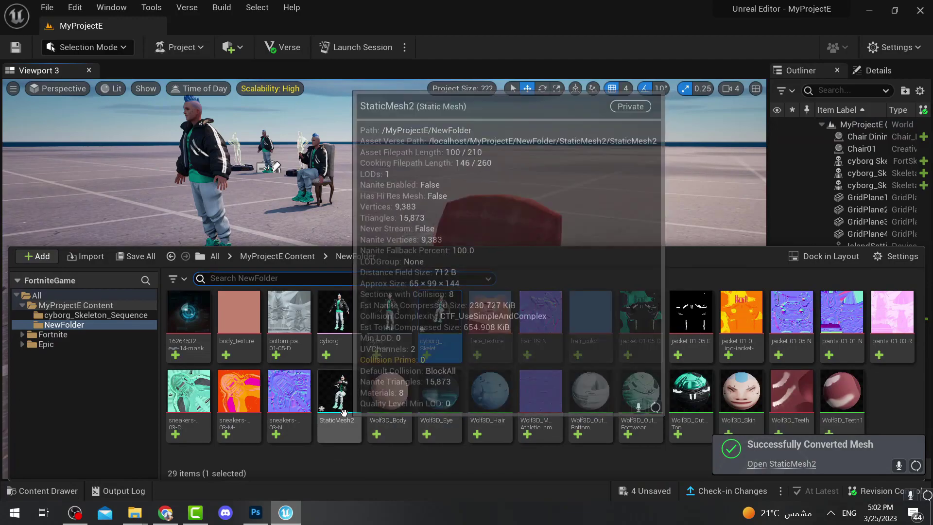
pyautogui.moveTo(340, 399); pyautogui.dragTo(452, 457)
pyautogui.moveTo(464, 354); pyautogui.dragTo(646, 331, button='right')
# Move the StaticMesh2 character onto the red armchair's seat and lower it so its feet meet the ground.
pyautogui.moveTo(465, 353); pyautogui.dragTo(410, 399)
pyautogui.moveTo(391, 185); pyautogui.dragTo(287, 204, button='right')
pyautogui.moveTo(389, 384); pyautogui.dragTo(352, 385, button='right')
pyautogui.moveTo(513, 397); pyautogui.dragTo(522, 398)
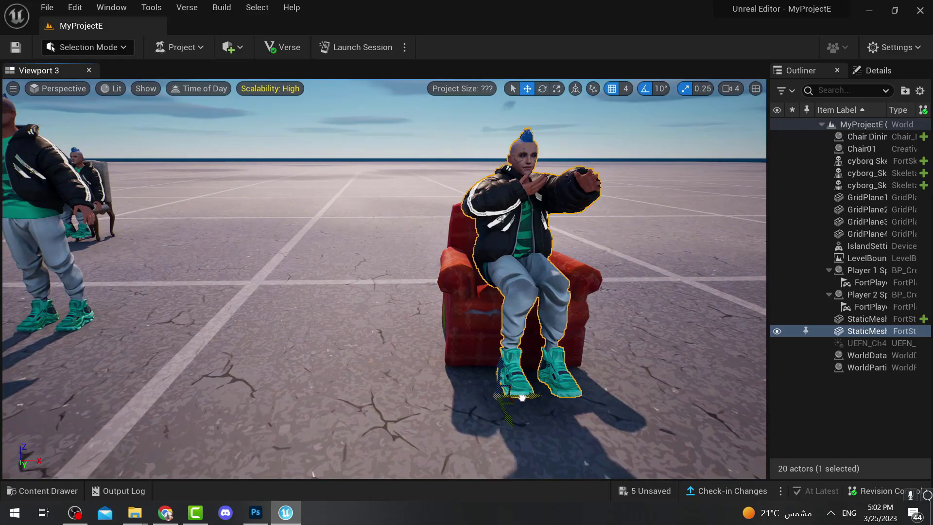
pyautogui.moveTo(576, 201); pyautogui.dragTo(576, 212)
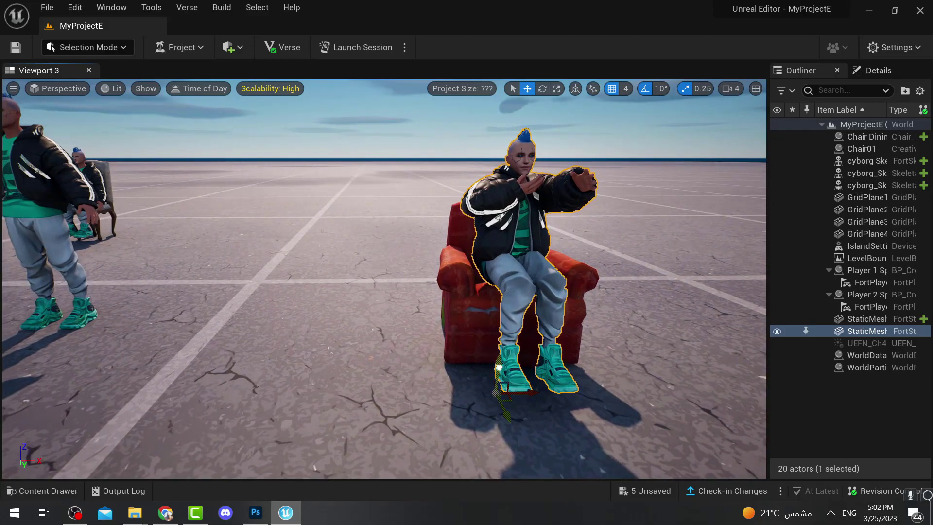
pyautogui.moveTo(498, 368); pyautogui.dragTo(497, 376)
# Inspect the seated StaticMesh2 character on the red armchair from the side, the front and farther away.
pyautogui.press('d')
pyautogui.moveTo(438, 267)
pyautogui.mouseDown(button='right')
pyautogui.moveTo(369, 270)
pyautogui.moveTo(439, 267)
pyautogui.mouseUp(button='right')
pyautogui.press('a')
pyautogui.press('s')
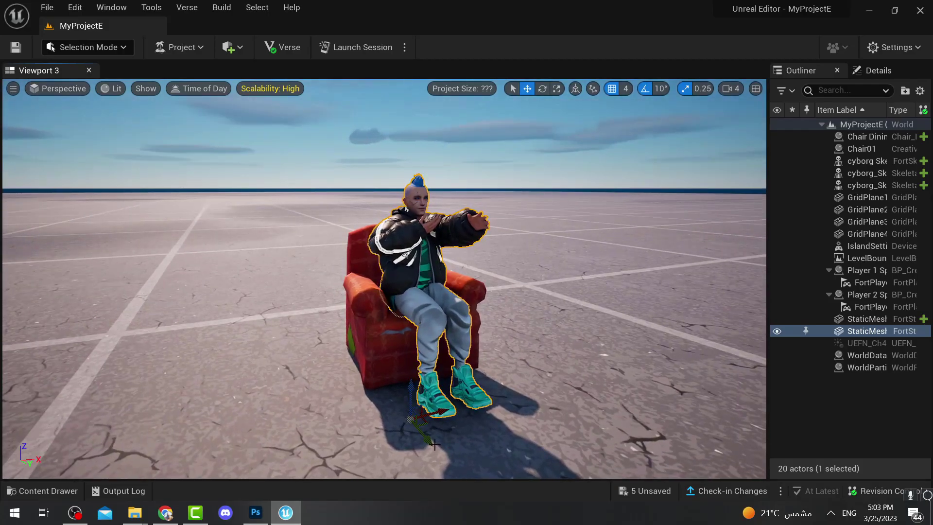
pyautogui.press('d')
pyautogui.moveTo(460, 396); pyautogui.dragTo(524, 365, button='right')
pyautogui.press('w')
pyautogui.press('a')
pyautogui.press('d')
pyautogui.press('s')
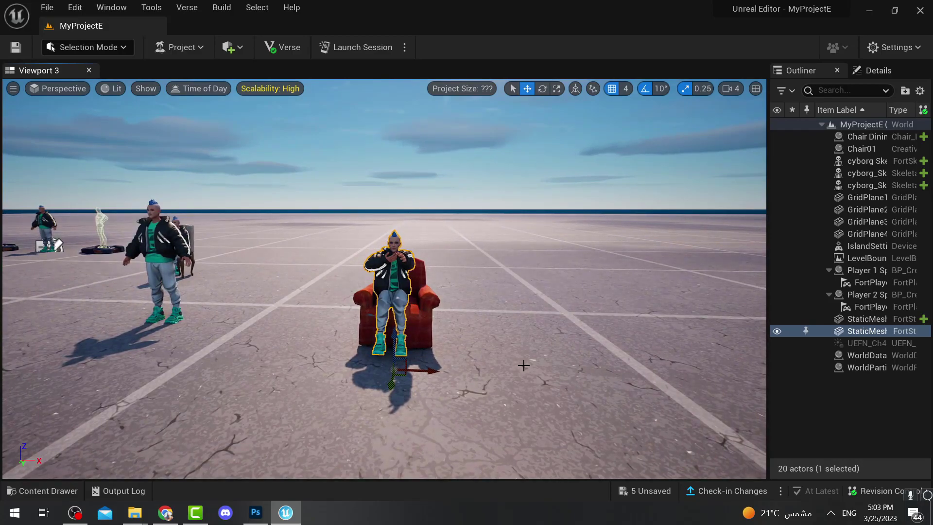